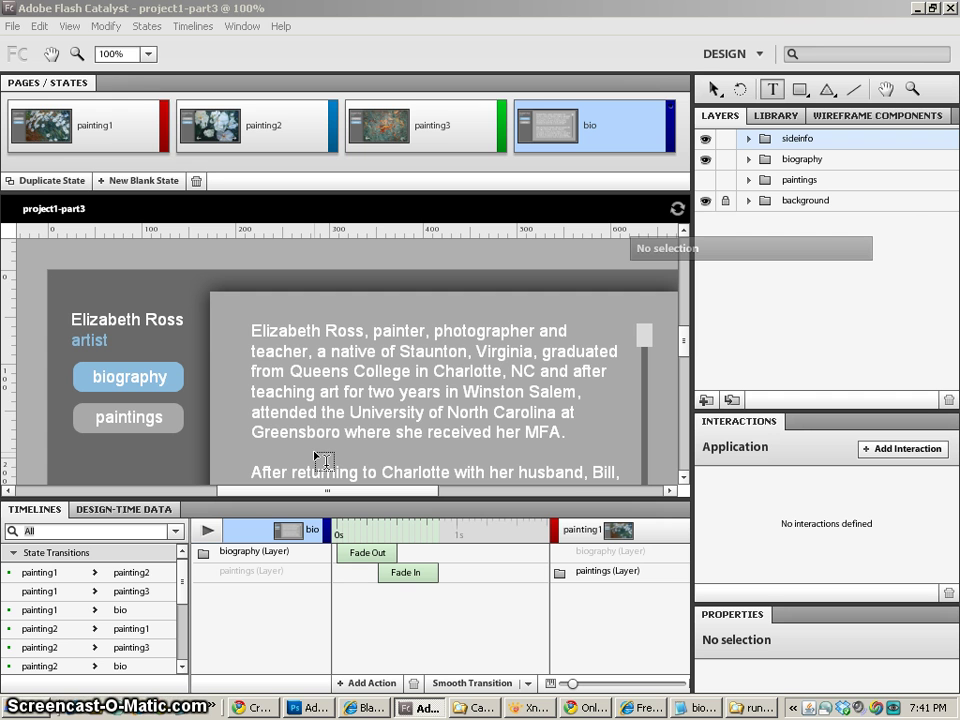
- Save the project as project2.fxp, confirming replacement of the existing file
{"action": "left_click", "coordinate": [15, 28]}
{"action": "left_click", "coordinate": [58, 150]}
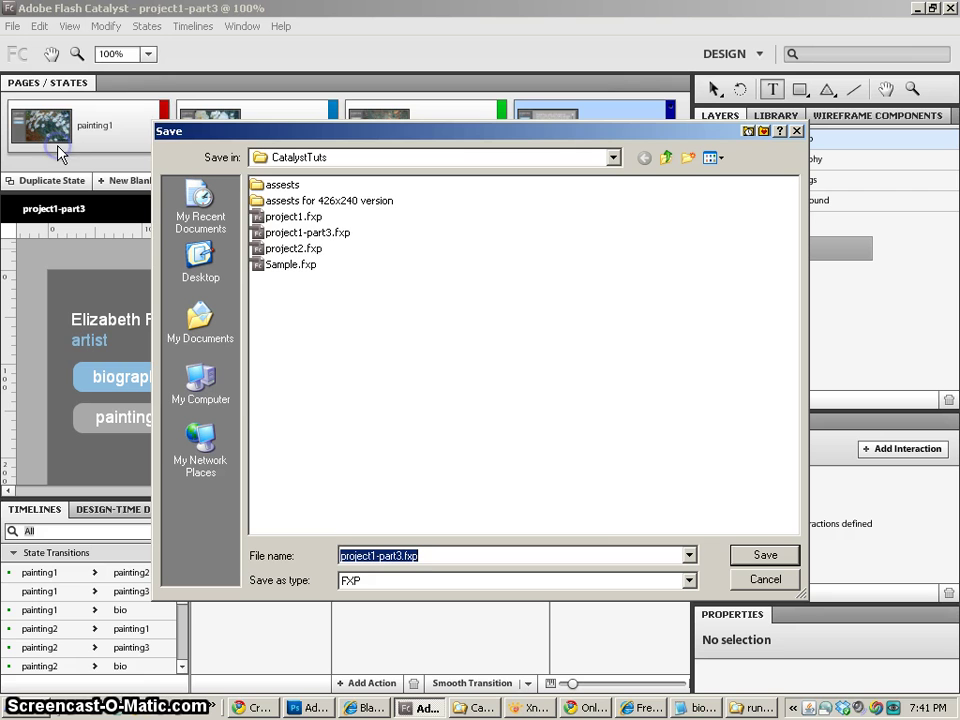
{"action": "left_click", "coordinate": [285, 248]}
{"action": "left_click", "coordinate": [765, 556]}
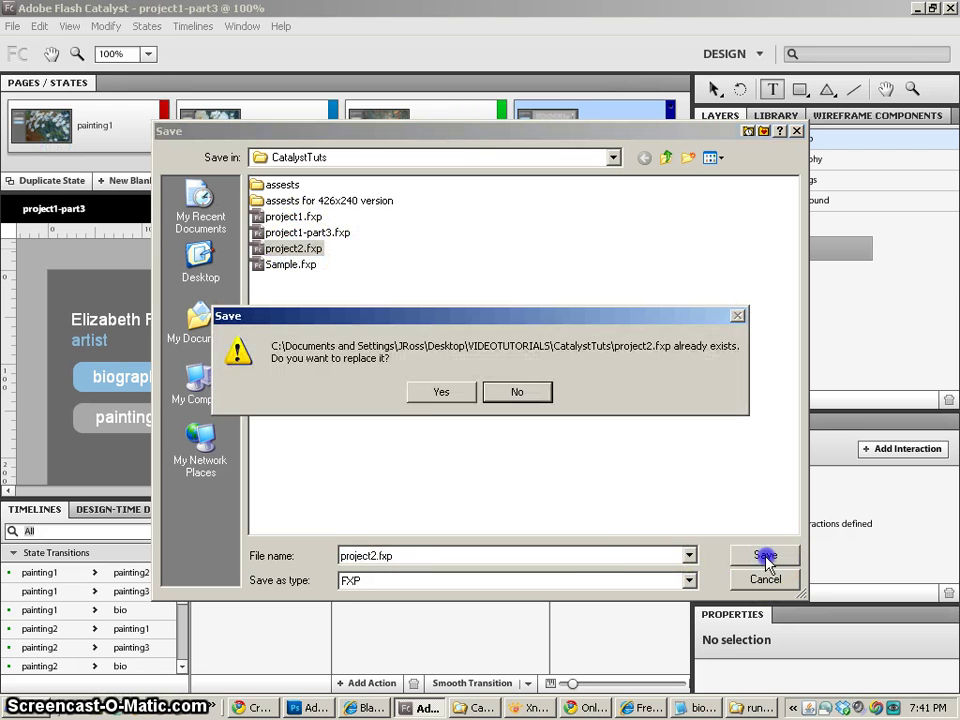
{"action": "left_click", "coordinate": [452, 393]}
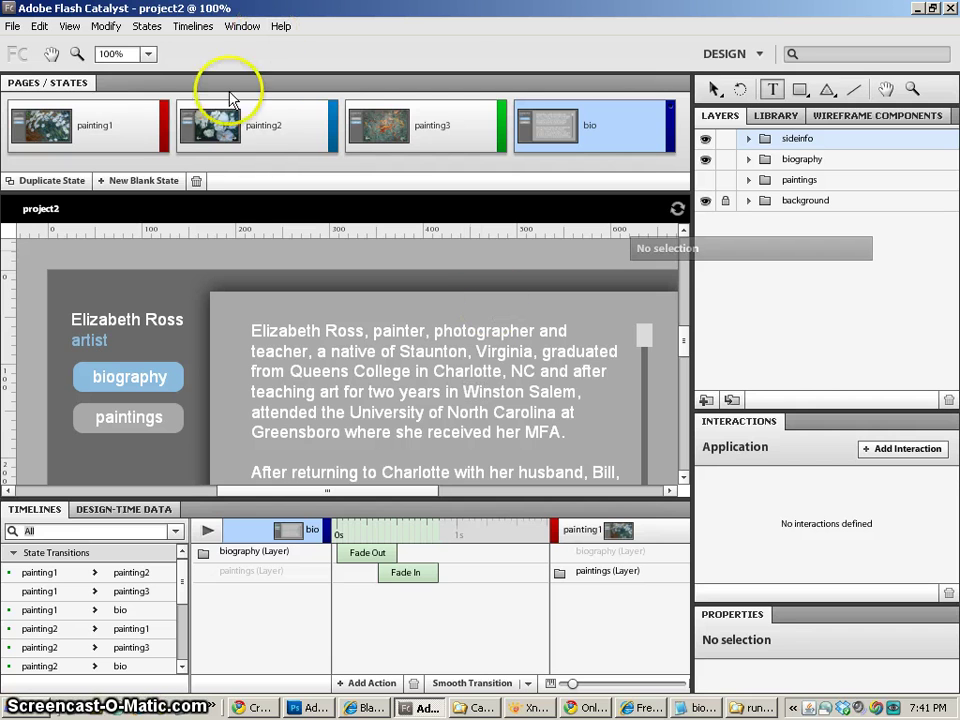
- Delete the painting2 page state and confirm the deletion
{"action": "left_click", "coordinate": [222, 143]}
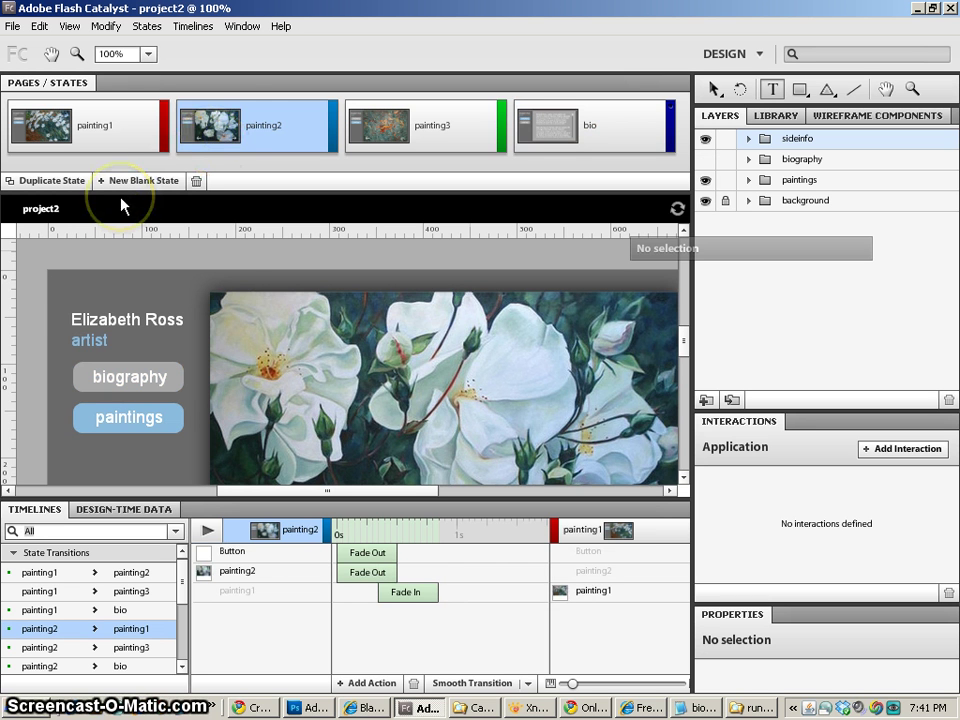
{"action": "left_click", "coordinate": [228, 142]}
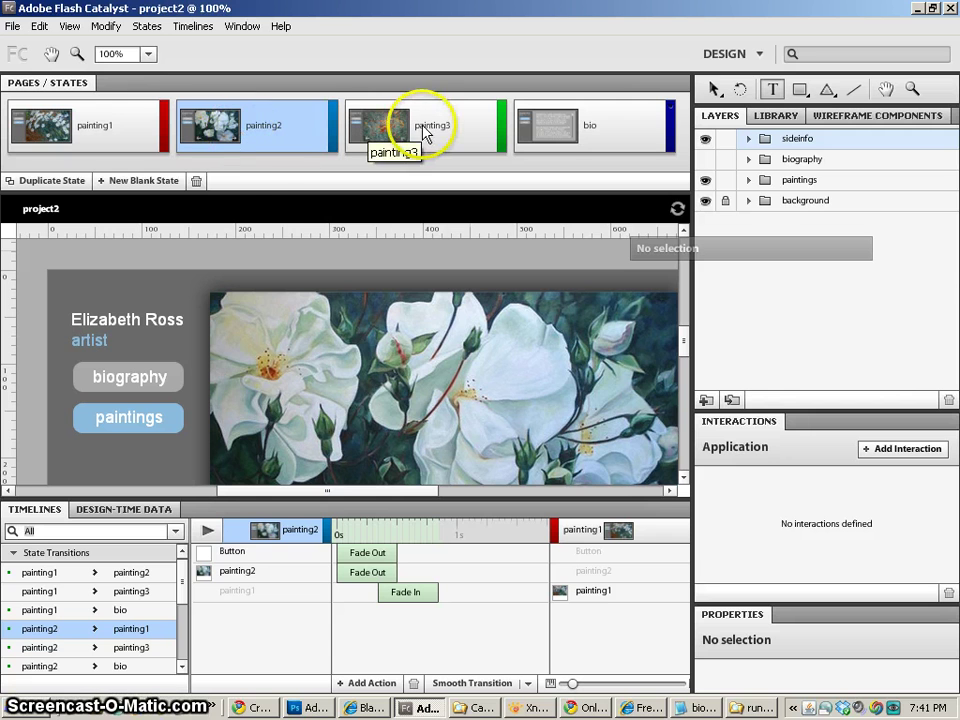
{"action": "left_click", "coordinate": [197, 181]}
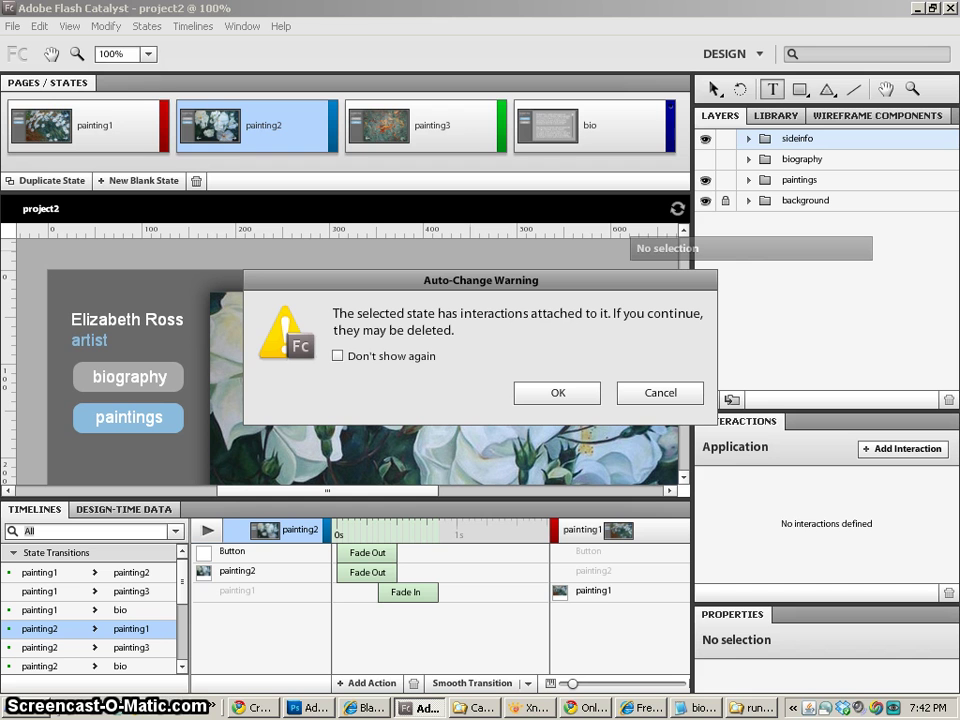
{"action": "left_click", "coordinate": [578, 395]}
- Delete the painting3 page state and confirm the deletion
{"action": "left_click", "coordinate": [240, 124]}
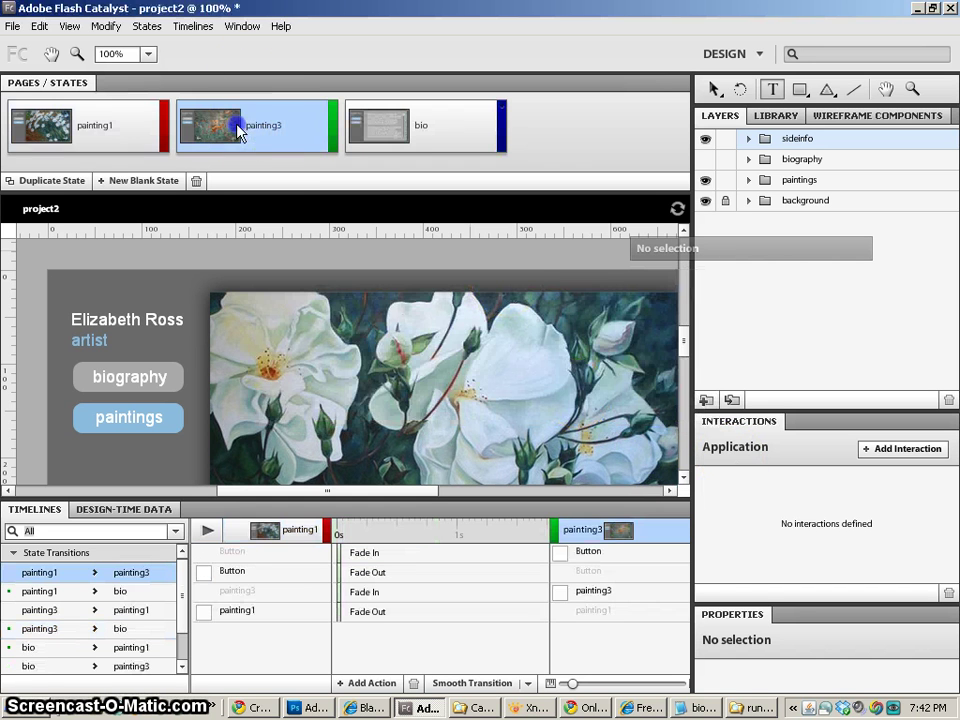
{"action": "left_click", "coordinate": [196, 184]}
{"action": "left_click", "coordinate": [553, 334]}
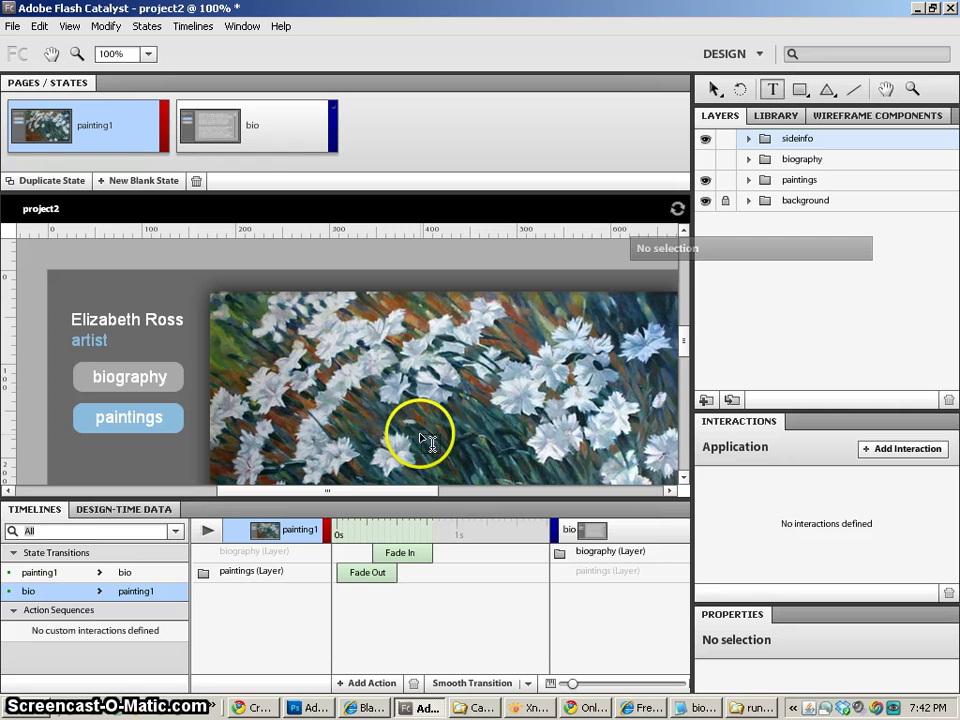
- Pan down to the lower part of the painting and select the right arrow button
{"action": "key", "text": "h"}
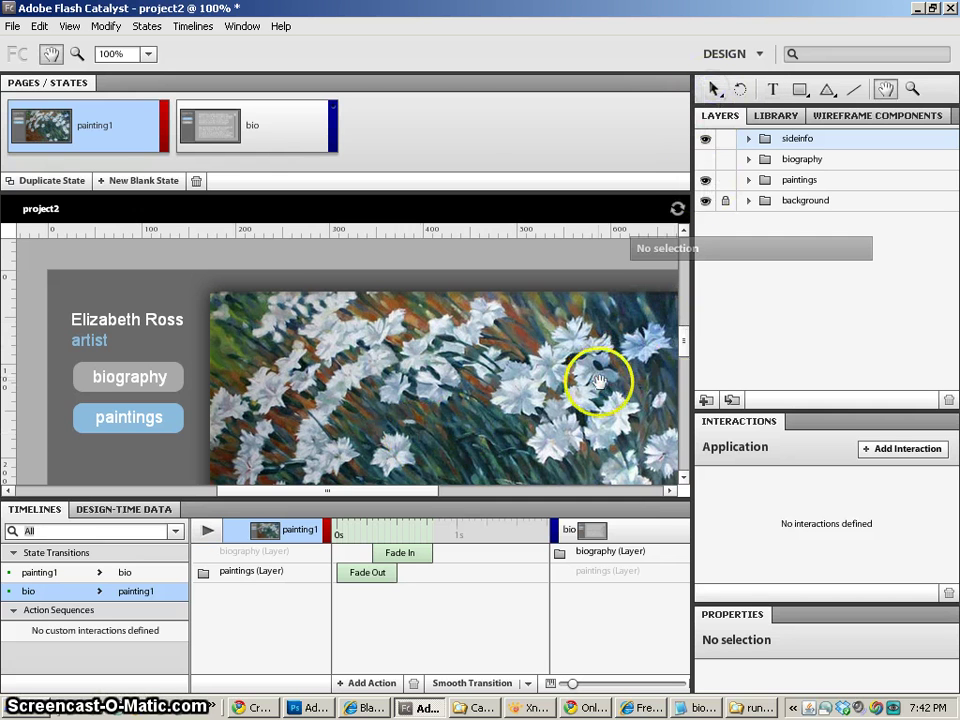
{"action": "left_click_drag", "start_coordinate": [600, 392], "coordinate": [558, 251]}
{"action": "key", "text": "v"}
{"action": "left_click", "coordinate": [592, 440]}
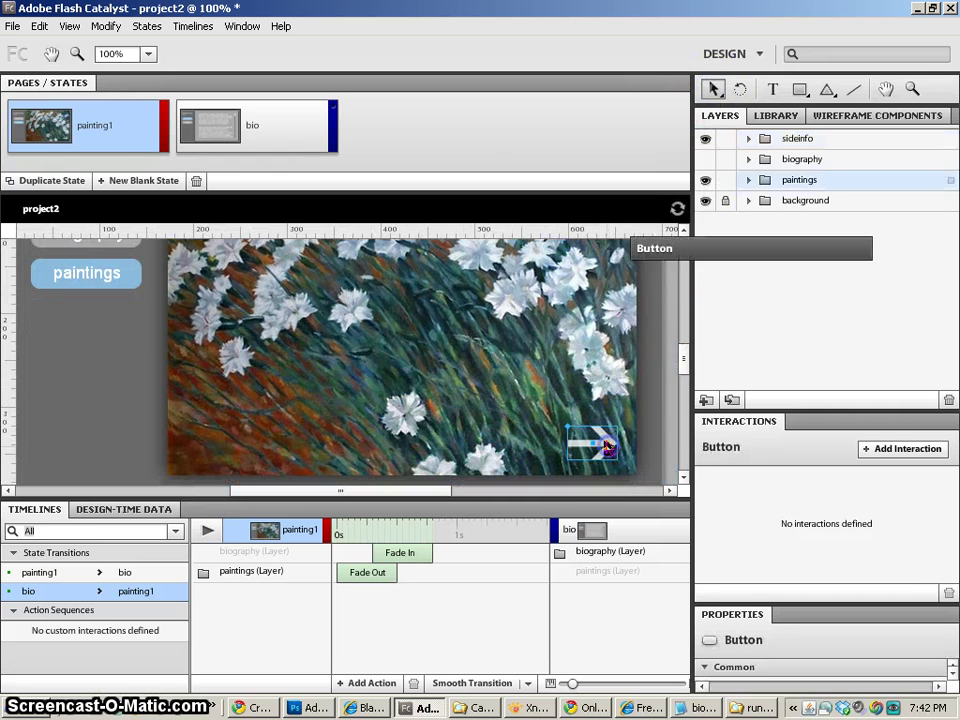
- Expand the paintings folder, show painting2 and painting3, and select the Button layers through painting1
{"action": "left_click", "coordinate": [749, 180]}
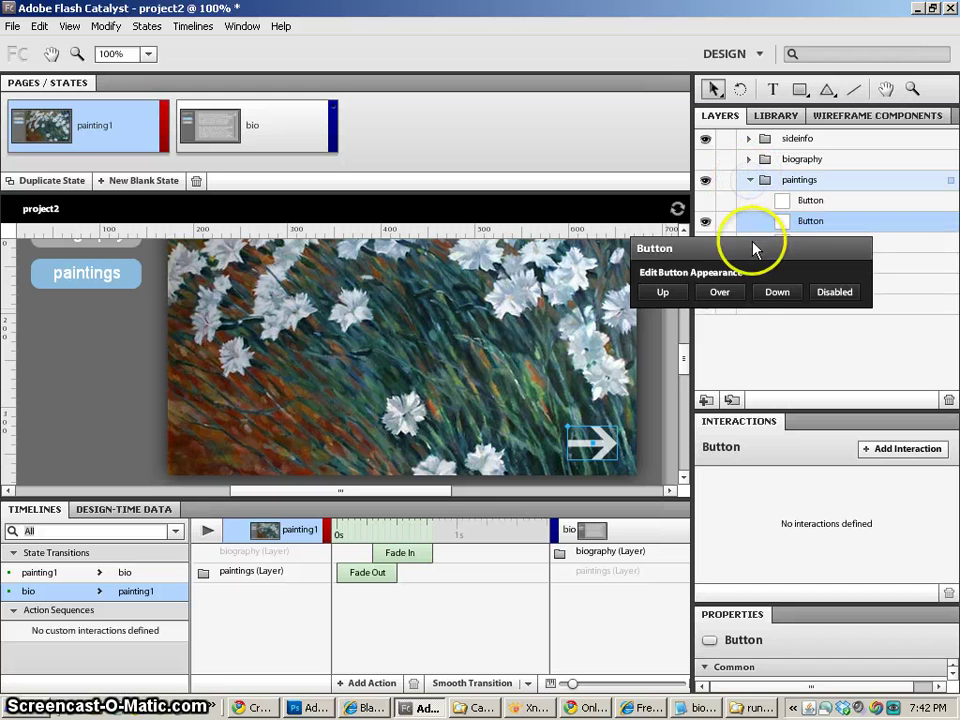
{"action": "left_click_drag", "start_coordinate": [754, 248], "coordinate": [545, 70]}
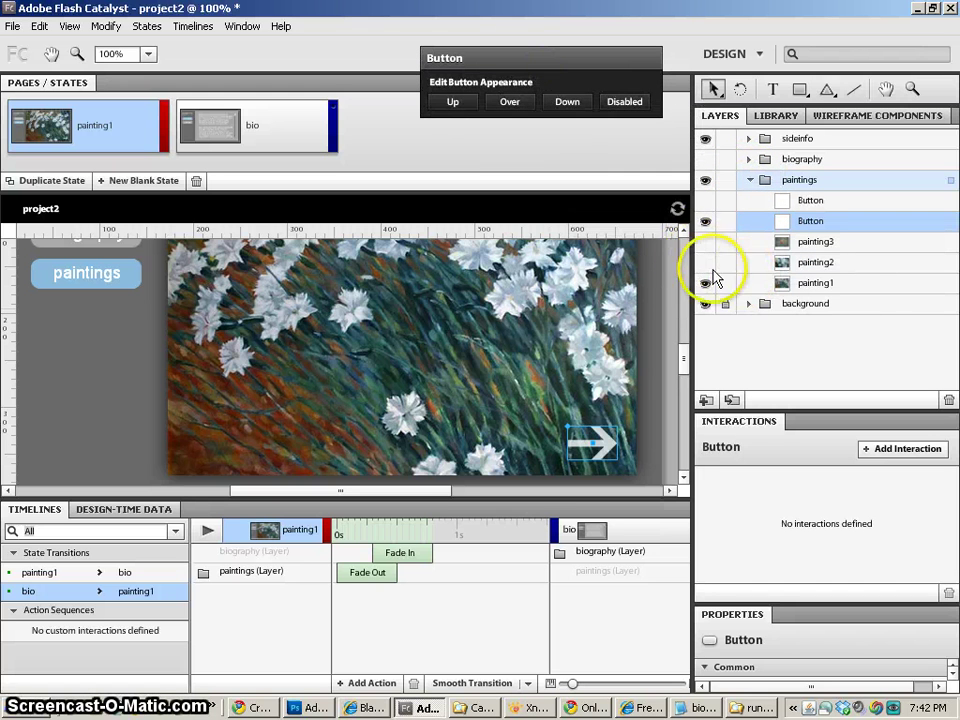
{"action": "left_click", "coordinate": [705, 262]}
{"action": "left_click", "coordinate": [705, 241]}
{"action": "left_click", "coordinate": [810, 201]}
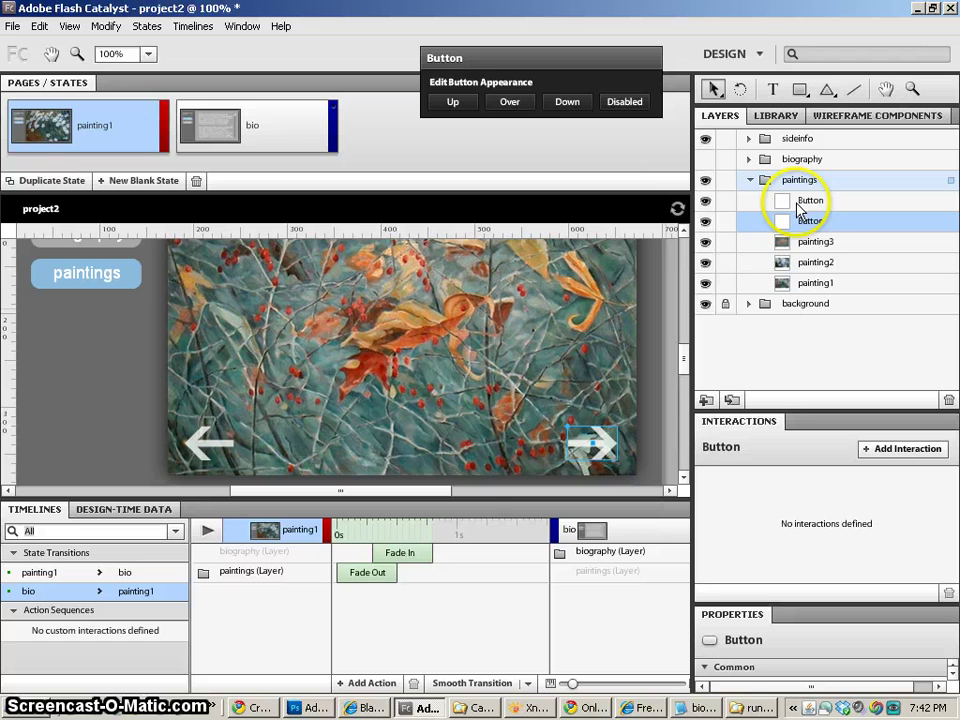
{"action": "left_click", "coordinate": [810, 283], "text": "shift"}
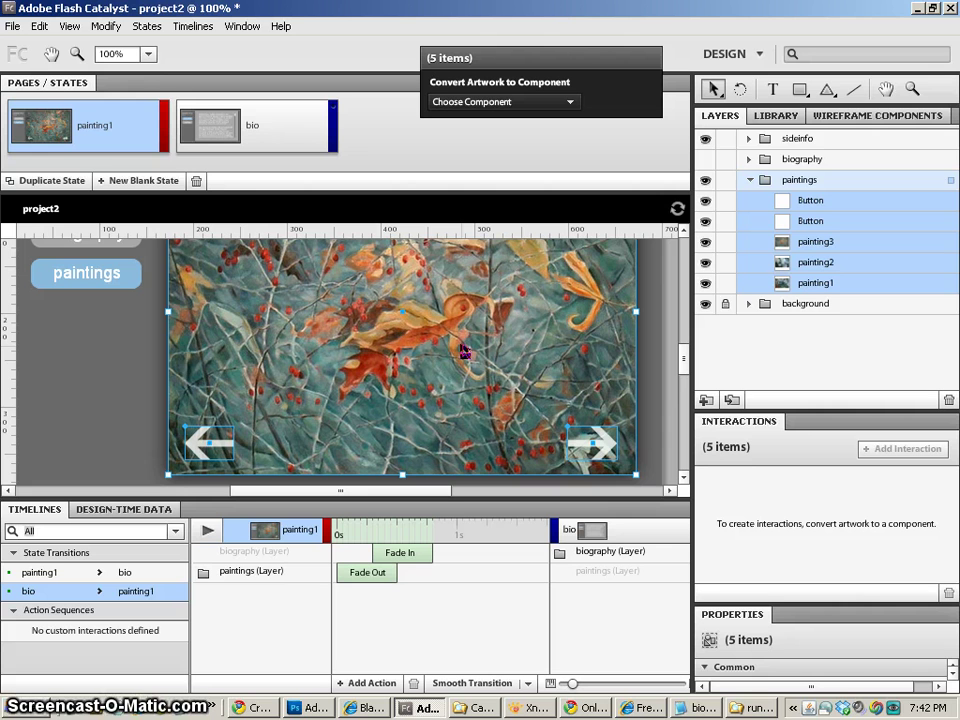
- Convert the five selected layers into a Custom/Generic Component, accepting the warning
{"action": "left_click", "coordinate": [217, 120]}
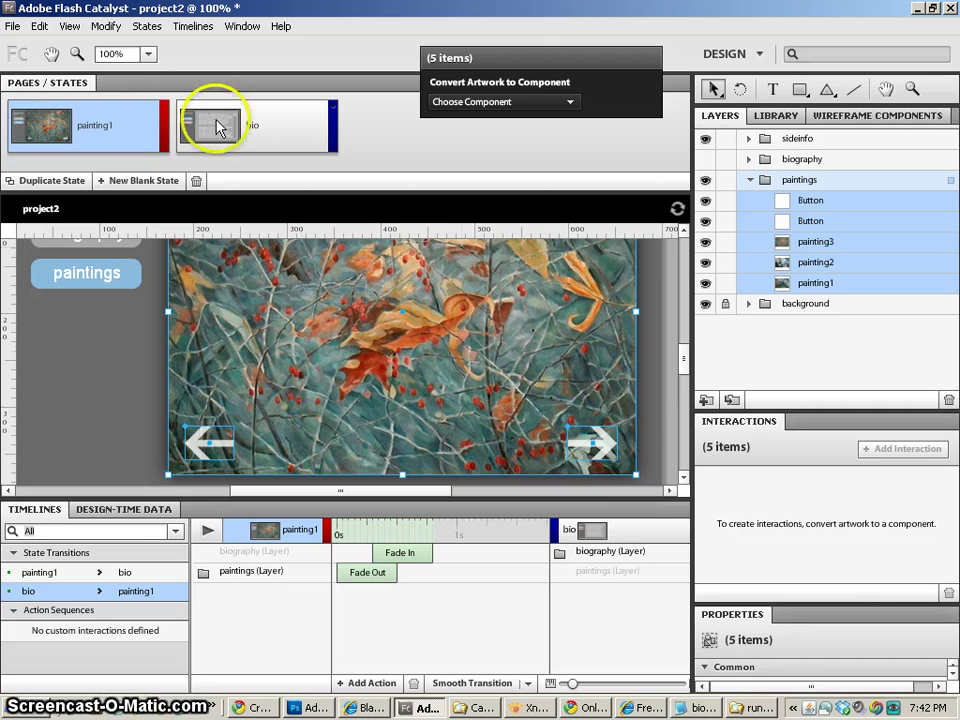
{"action": "left_click", "coordinate": [572, 102]}
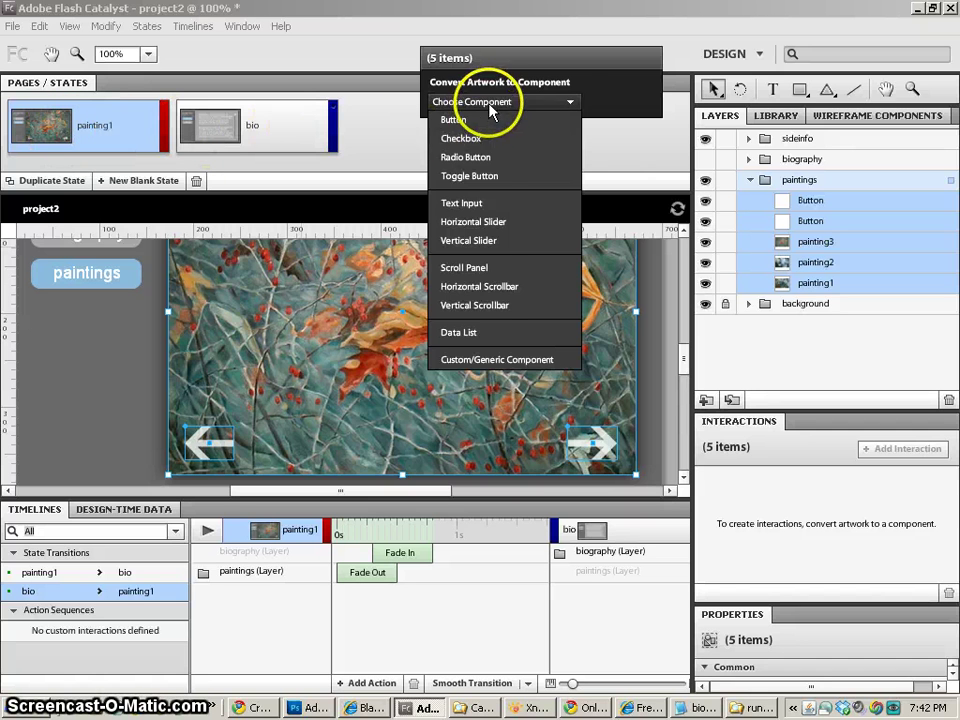
{"action": "left_click", "coordinate": [480, 361]}
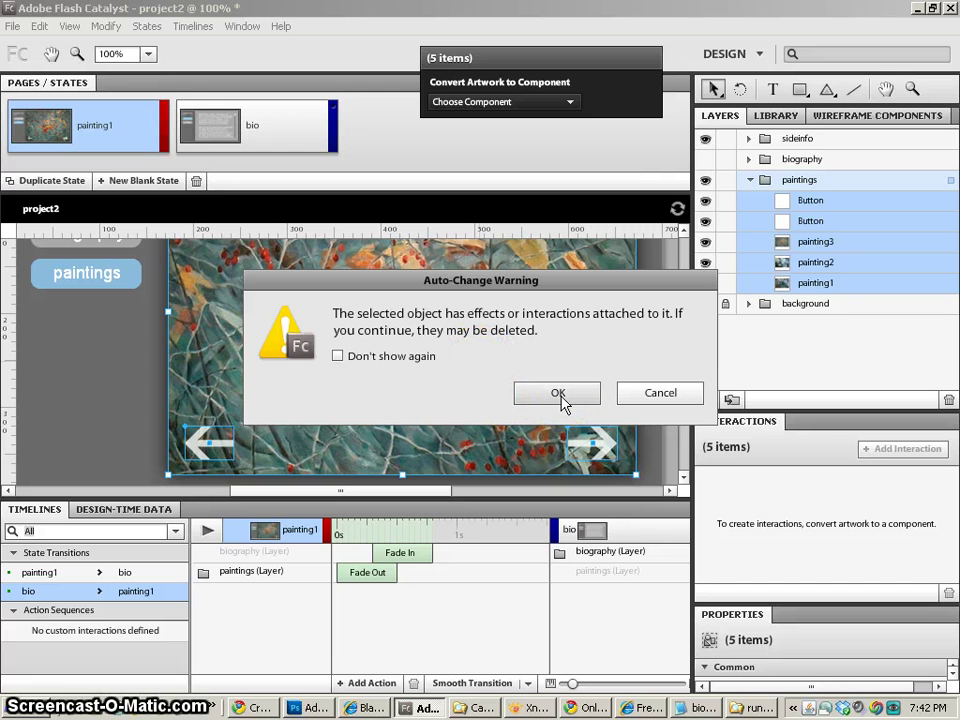
{"action": "left_click", "coordinate": [561, 396]}
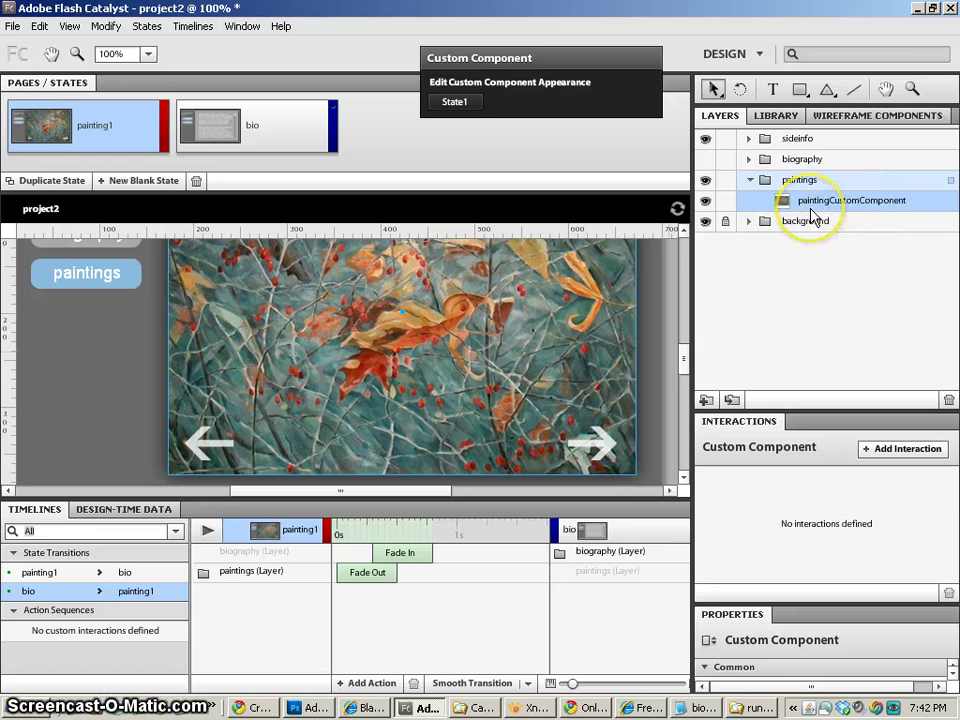
- Enter paintingCustomComponent and duplicate State1 twice to create State2 and State3
{"action": "double_click", "coordinate": [318, 425]}
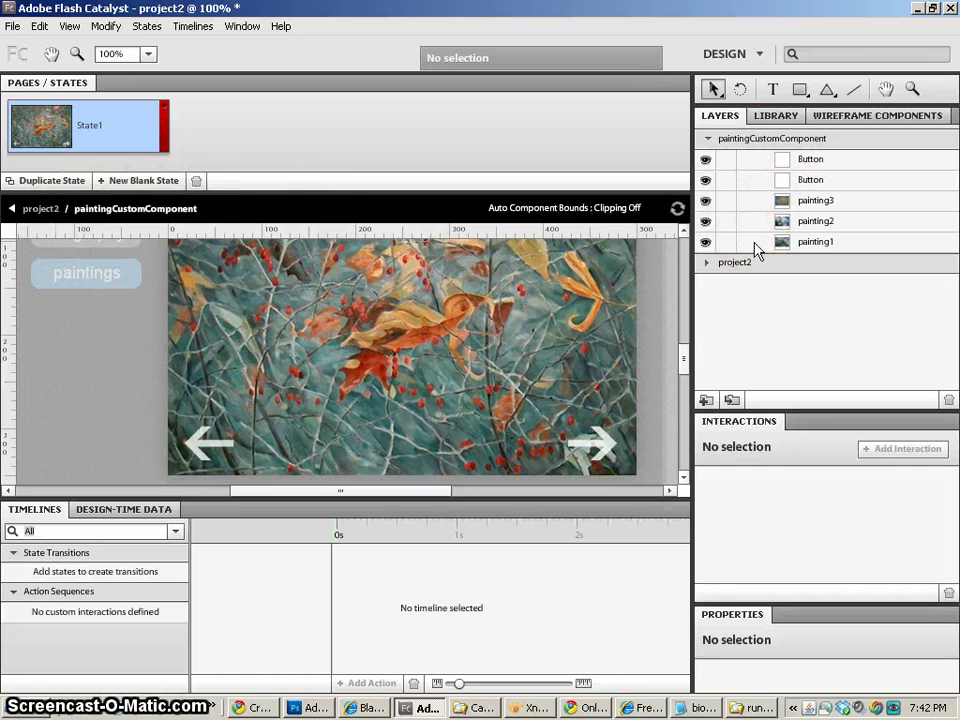
{"action": "left_click", "coordinate": [55, 181]}
{"action": "left_click", "coordinate": [55, 181]}
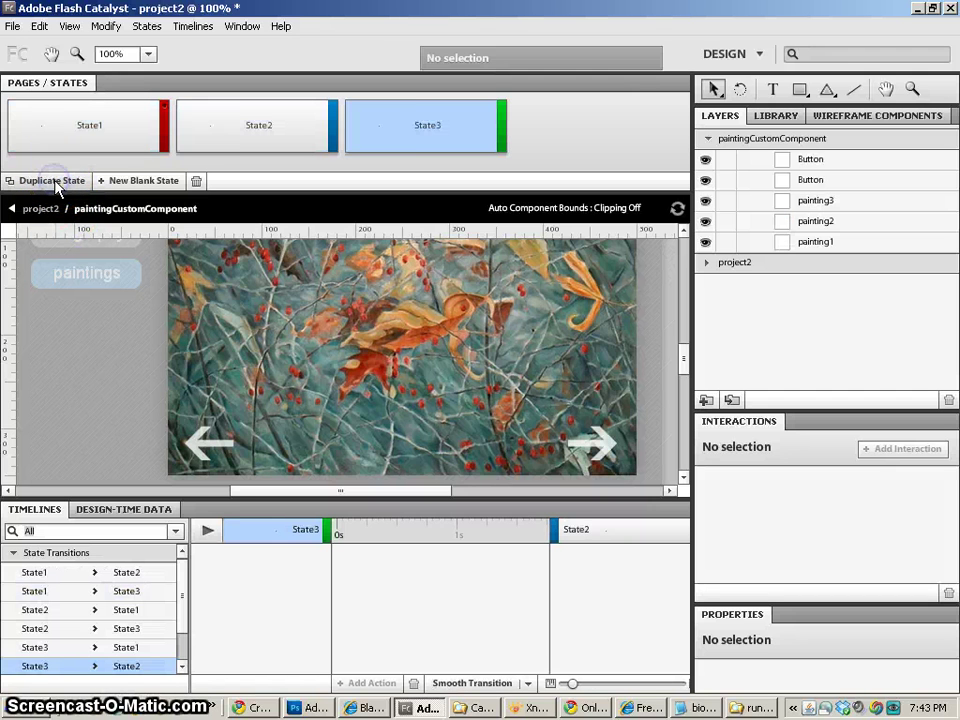
- In State1, hide the left arrow button, painting3 and painting2
{"action": "left_click", "coordinate": [56, 120]}
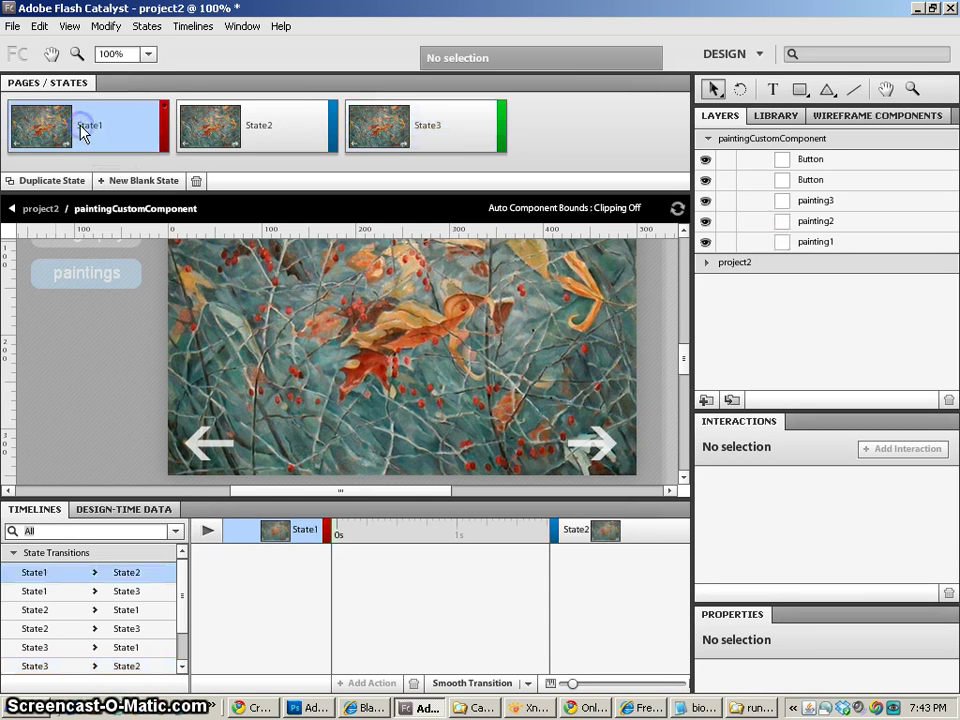
{"action": "left_click", "coordinate": [216, 442]}
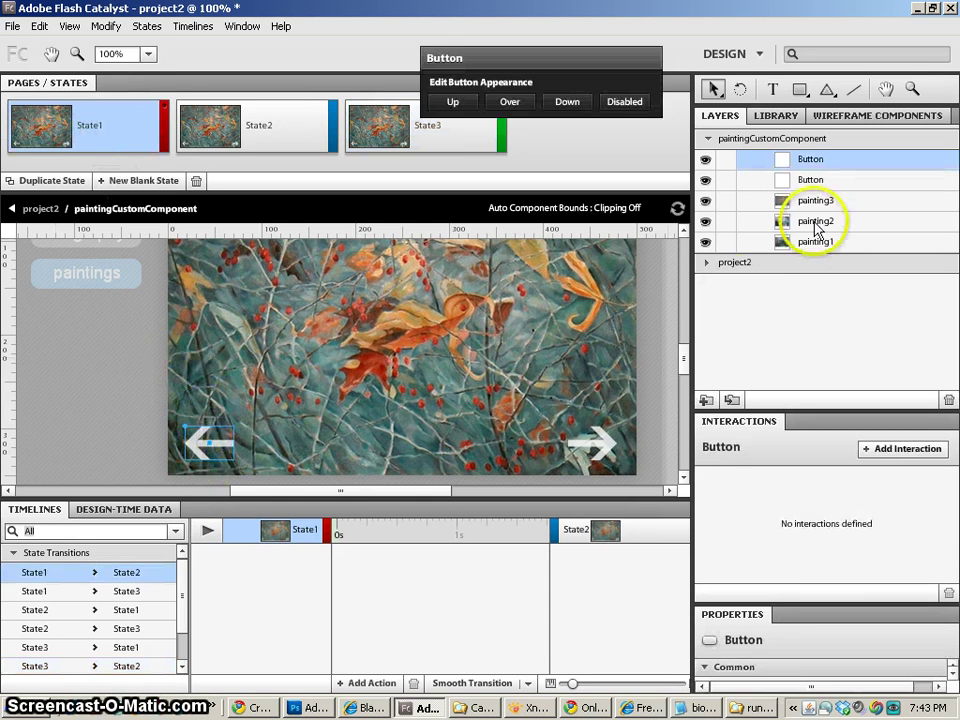
{"action": "left_click", "coordinate": [705, 159]}
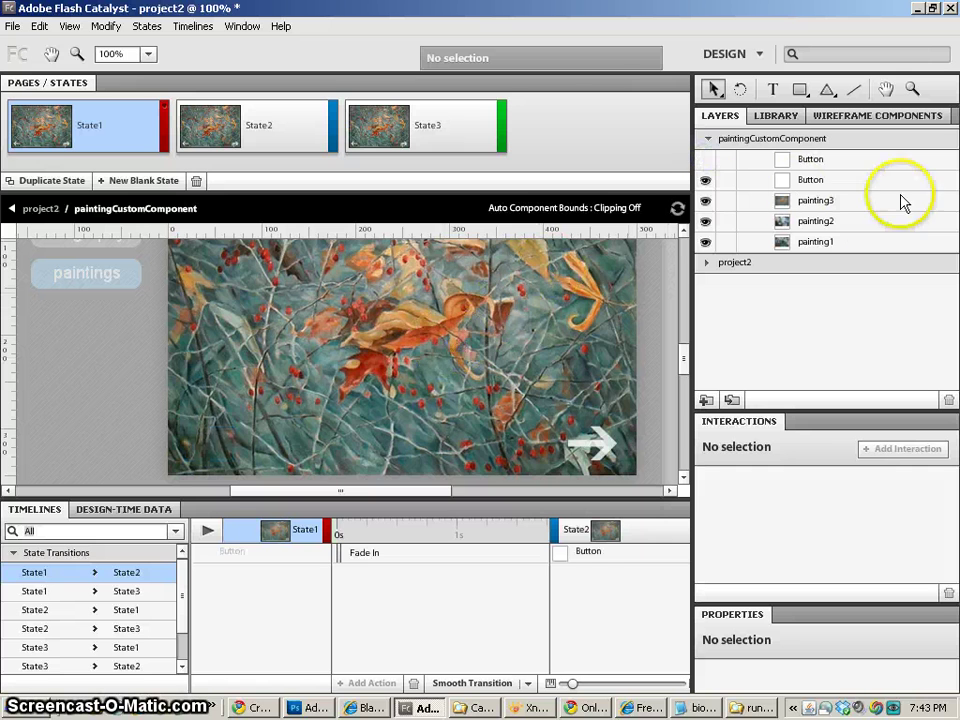
{"action": "left_click", "coordinate": [706, 201]}
{"action": "left_click", "coordinate": [707, 223]}
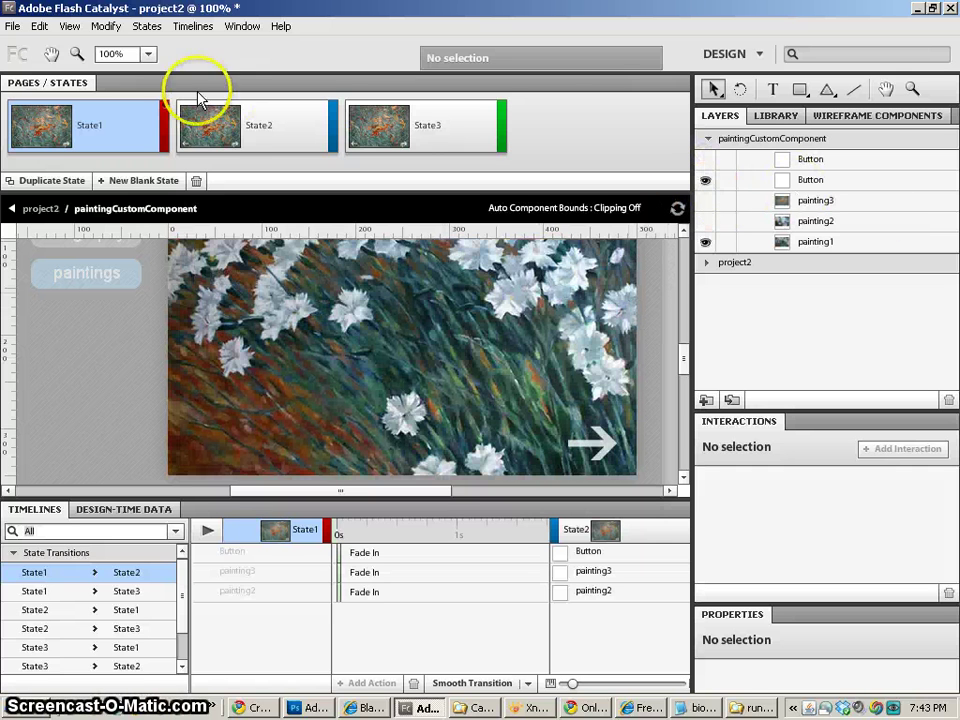
- In State2, hide painting3 and painting1 so only the roses painting shows
{"action": "left_click", "coordinate": [208, 127]}
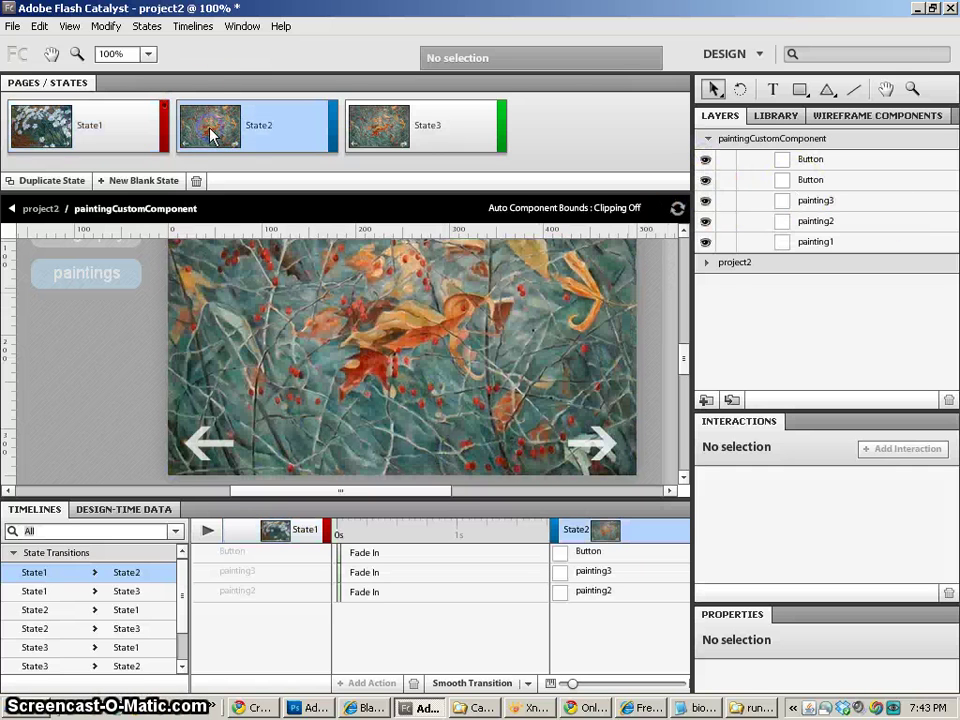
{"action": "left_click", "coordinate": [706, 200]}
{"action": "left_click", "coordinate": [706, 241]}
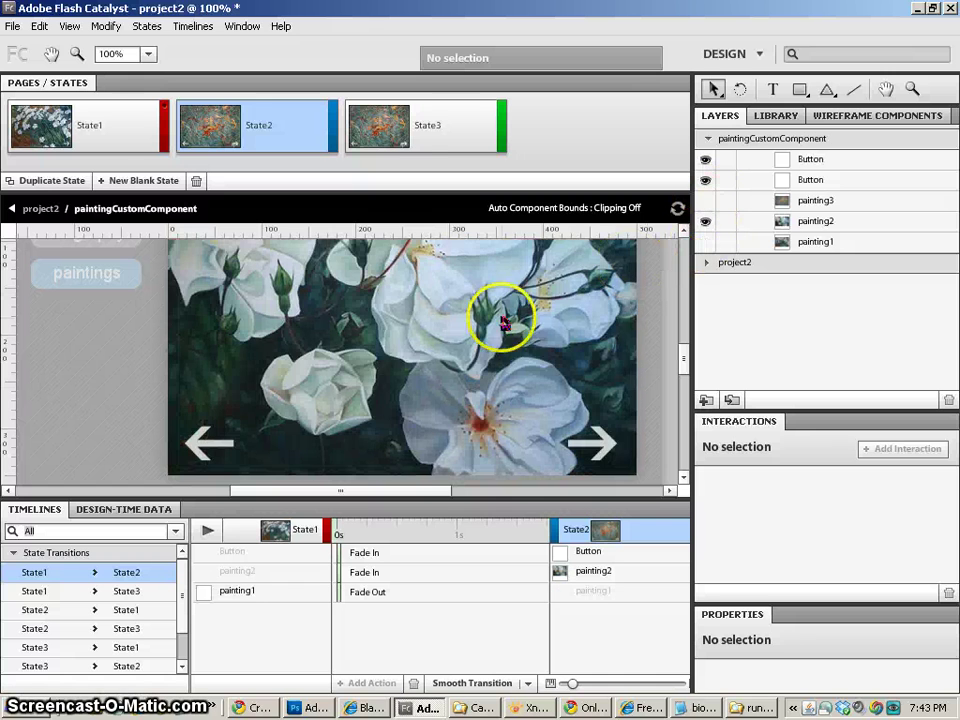
- In State3, hide the forward arrow, painting2 and painting1, leaving the berries painting
{"action": "left_click", "coordinate": [395, 138]}
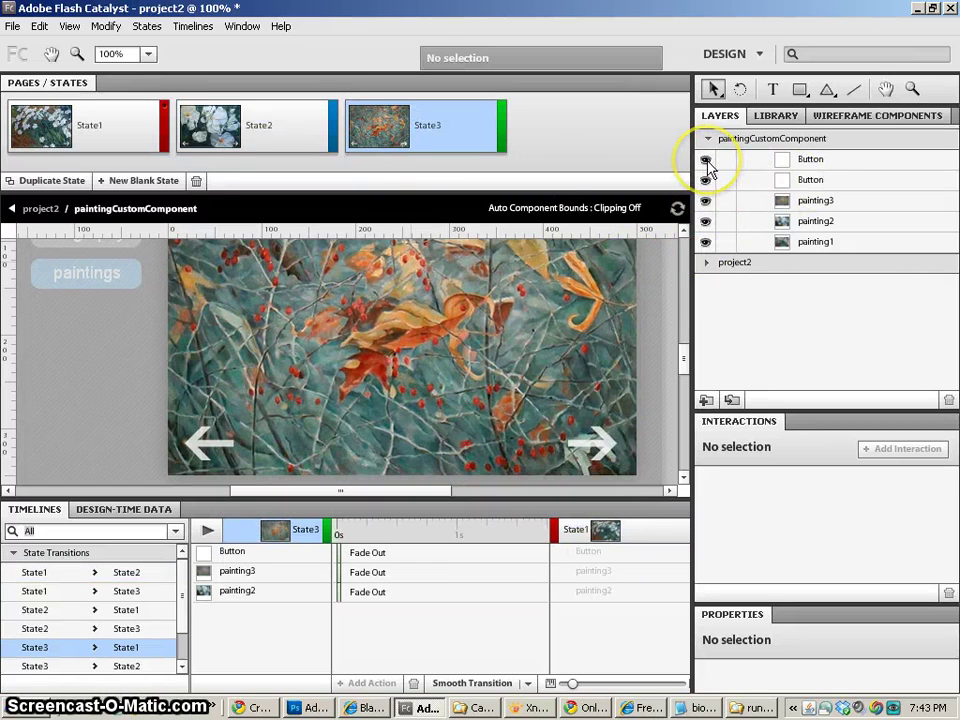
{"action": "left_click", "coordinate": [598, 443]}
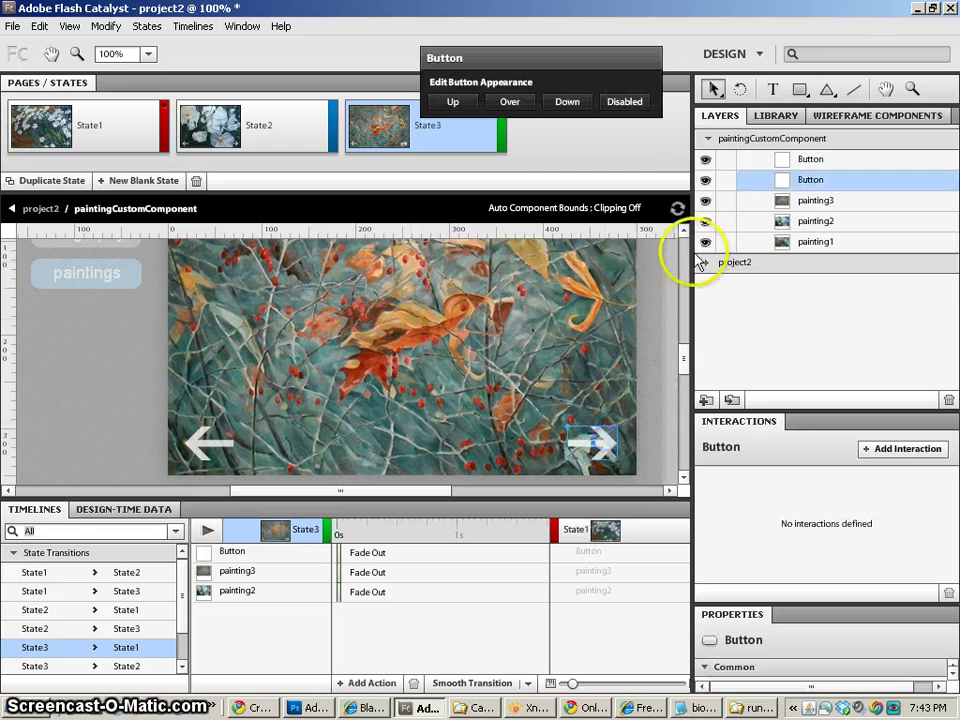
{"action": "left_click", "coordinate": [705, 180]}
{"action": "left_click", "coordinate": [705, 221]}
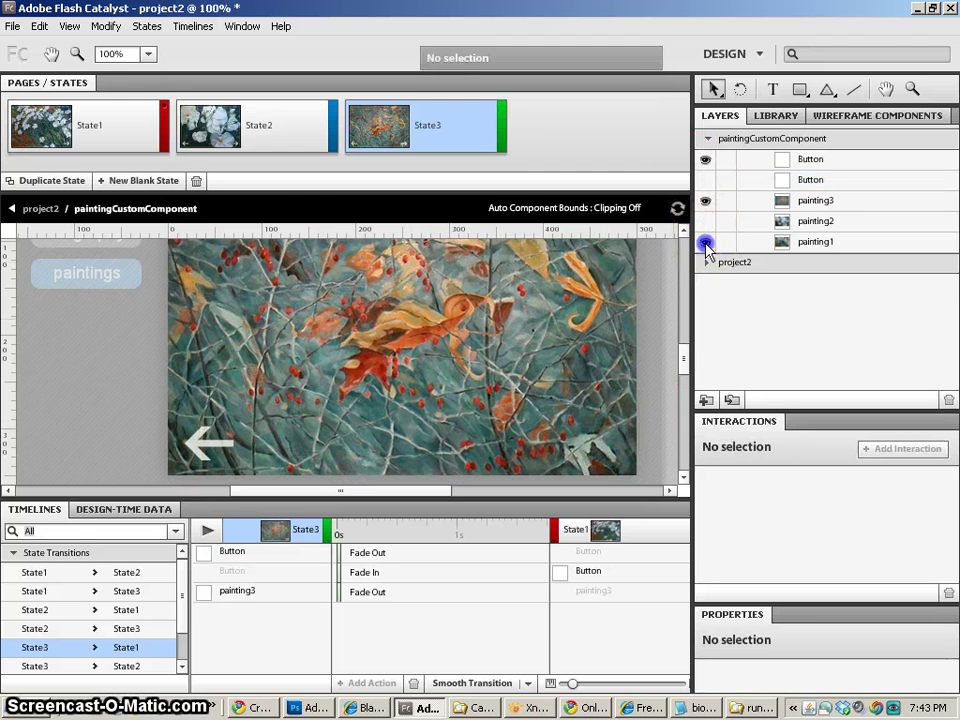
{"action": "left_click", "coordinate": [705, 242]}
- Check each of State1, State2 and State3, then return to the main project2 page
{"action": "left_click", "coordinate": [212, 120]}
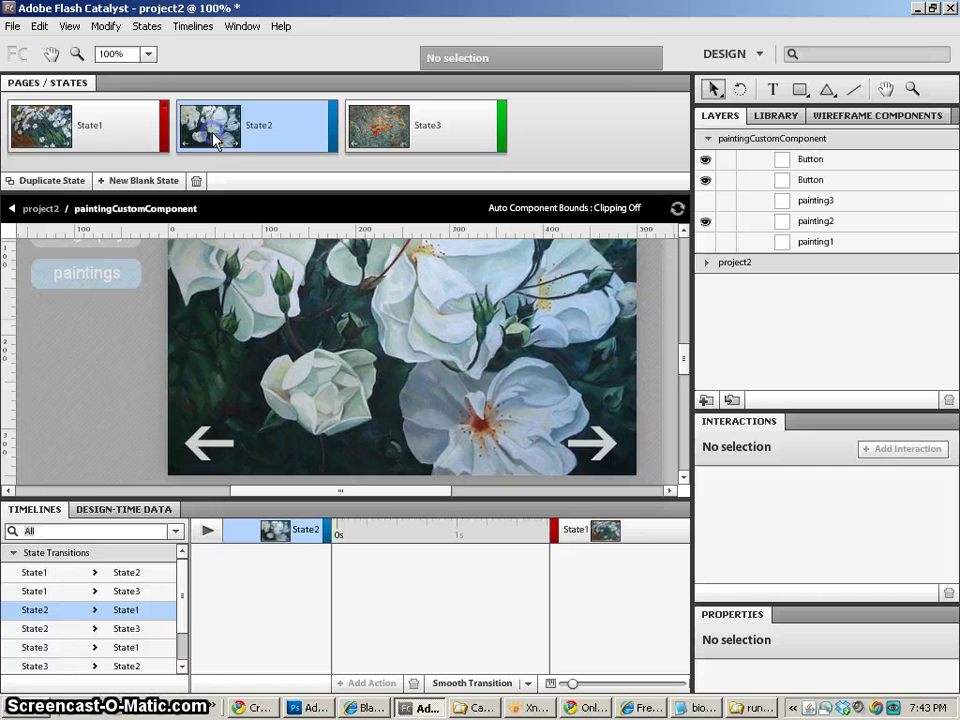
{"action": "left_click", "coordinate": [78, 122]}
{"action": "left_click", "coordinate": [210, 120]}
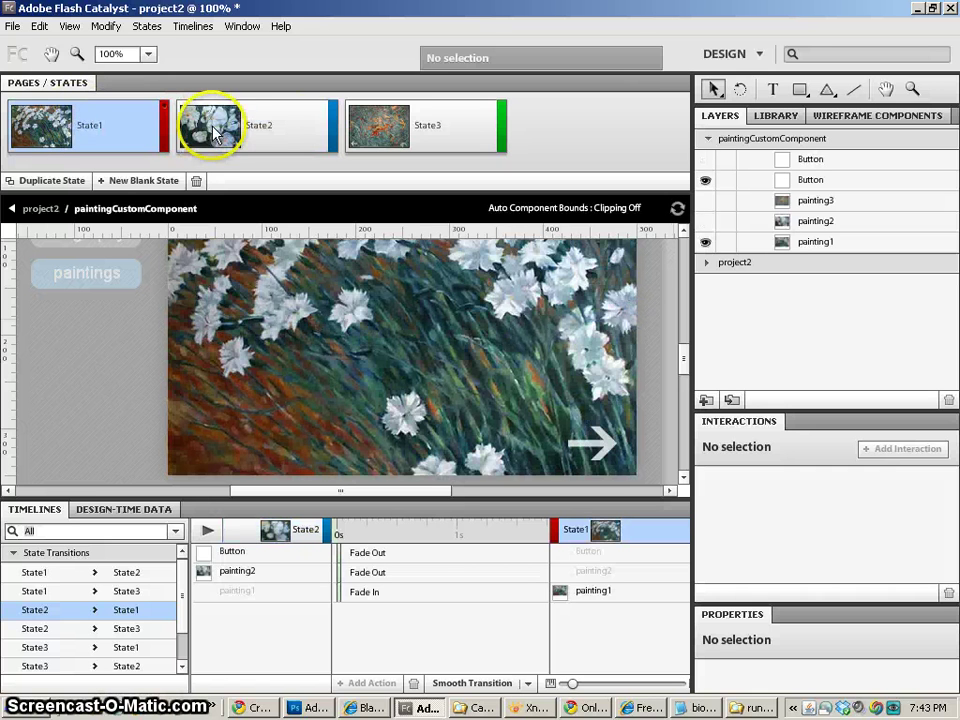
{"action": "left_click", "coordinate": [381, 124]}
{"action": "left_click", "coordinate": [187, 143]}
{"action": "left_click", "coordinate": [45, 120]}
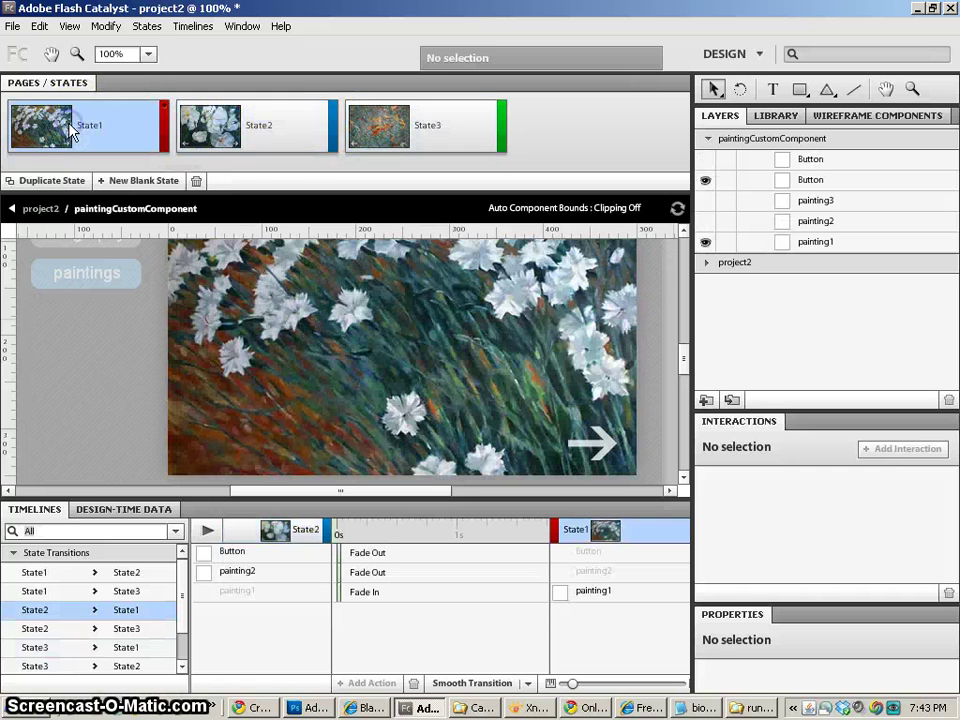
{"action": "left_click", "coordinate": [40, 209]}
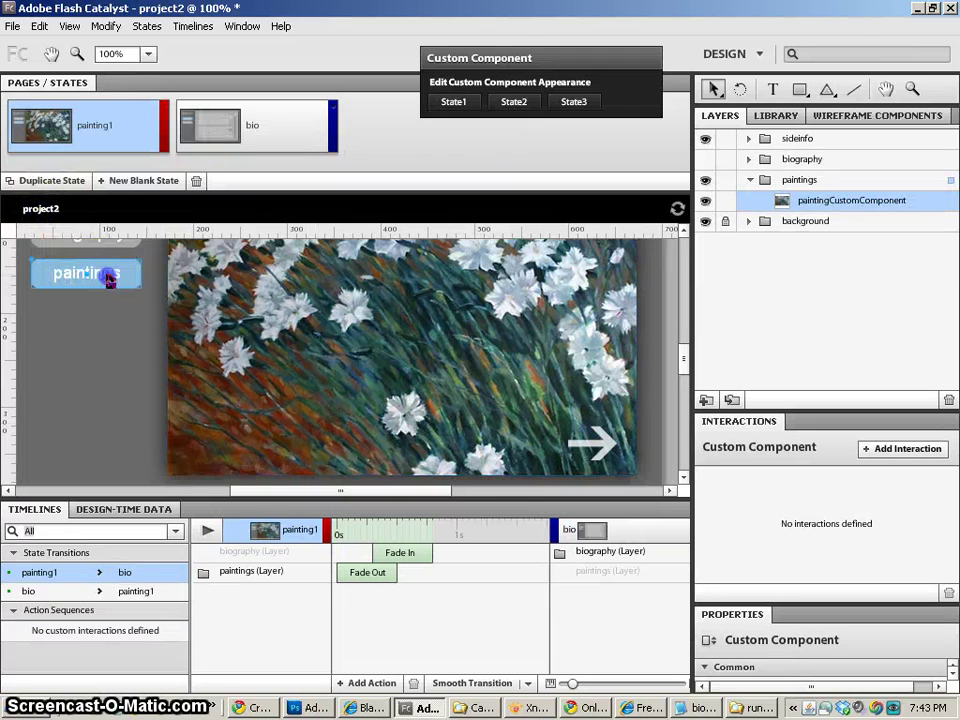
- With the paintings button selected, rename the painting1 state to paintings
{"action": "left_click", "coordinate": [108, 277]}
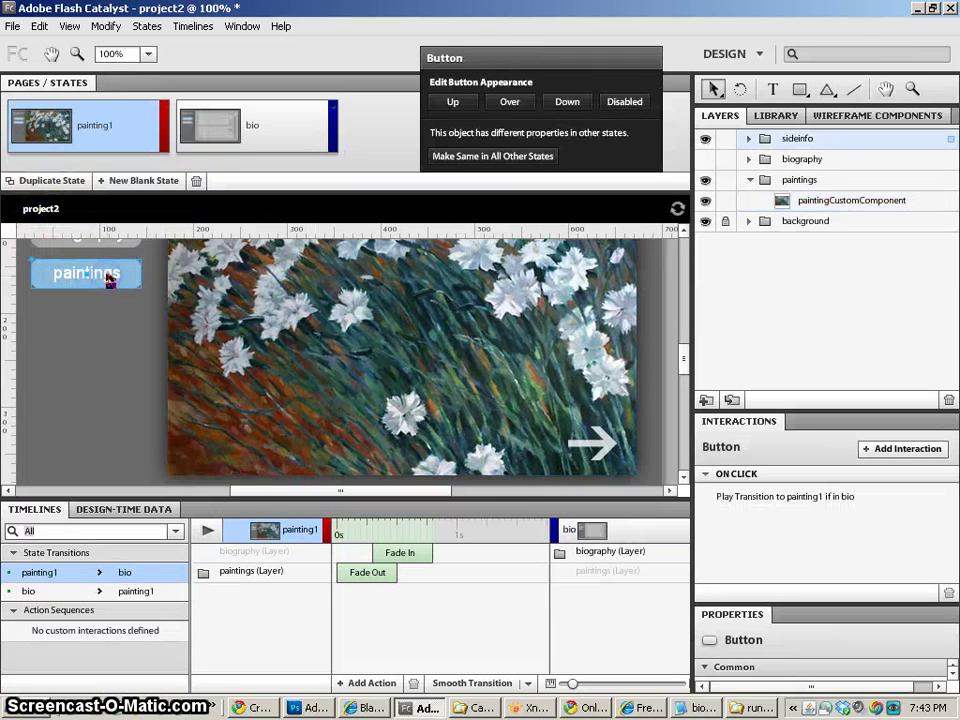
{"action": "left_click", "coordinate": [828, 498]}
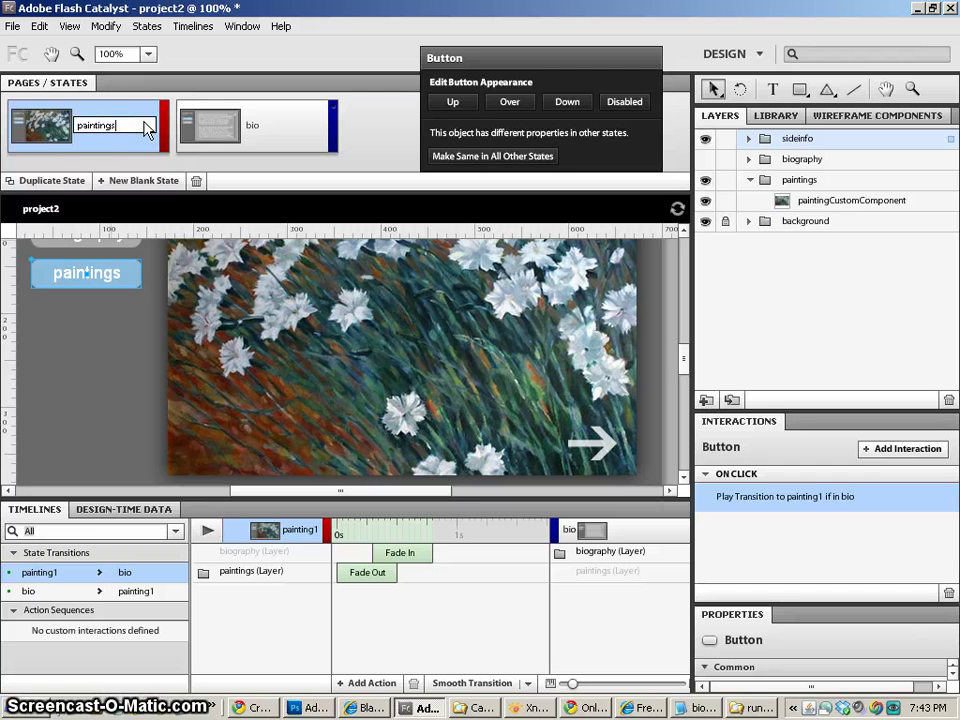
{"action": "key", "text": "Return"}
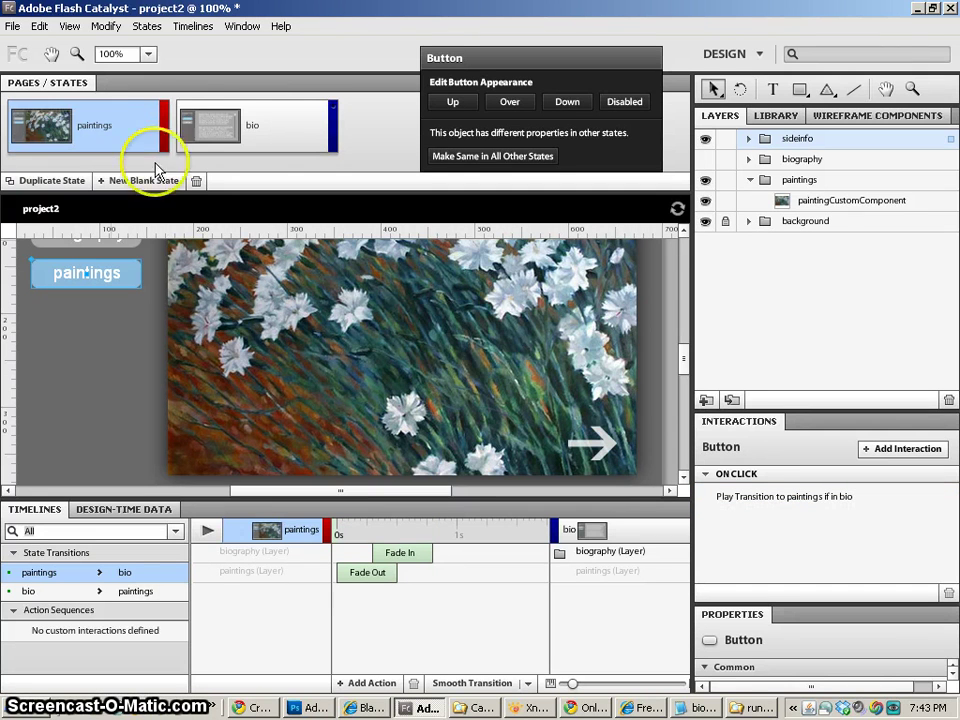
- Review the paintings button's interactions in the bio state, then return to paintings
{"action": "left_click", "coordinate": [210, 120]}
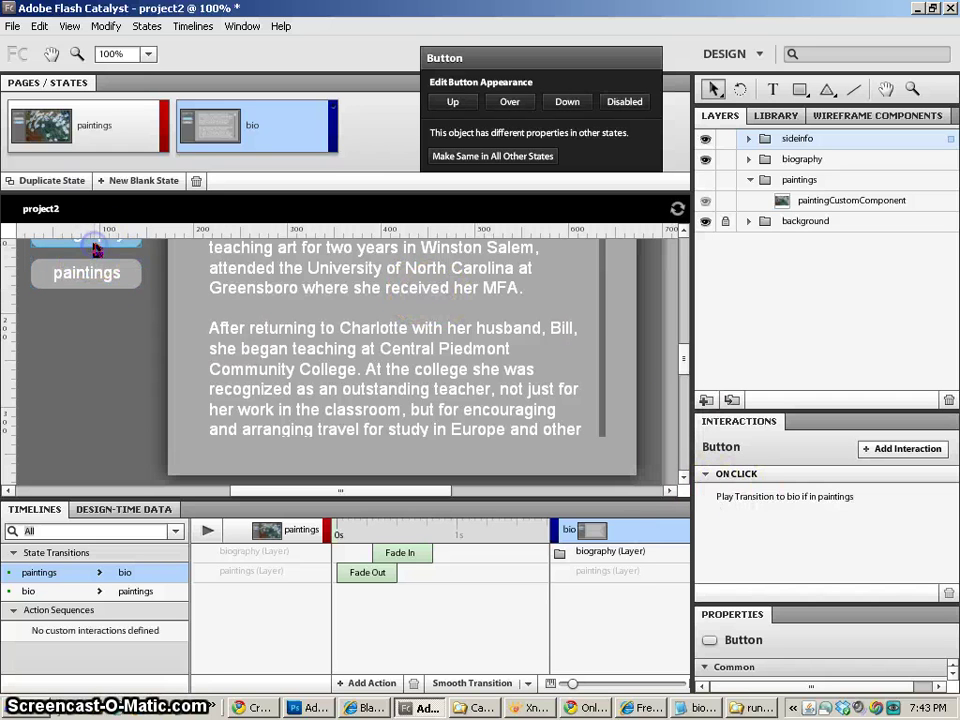
{"action": "left_click", "coordinate": [785, 498]}
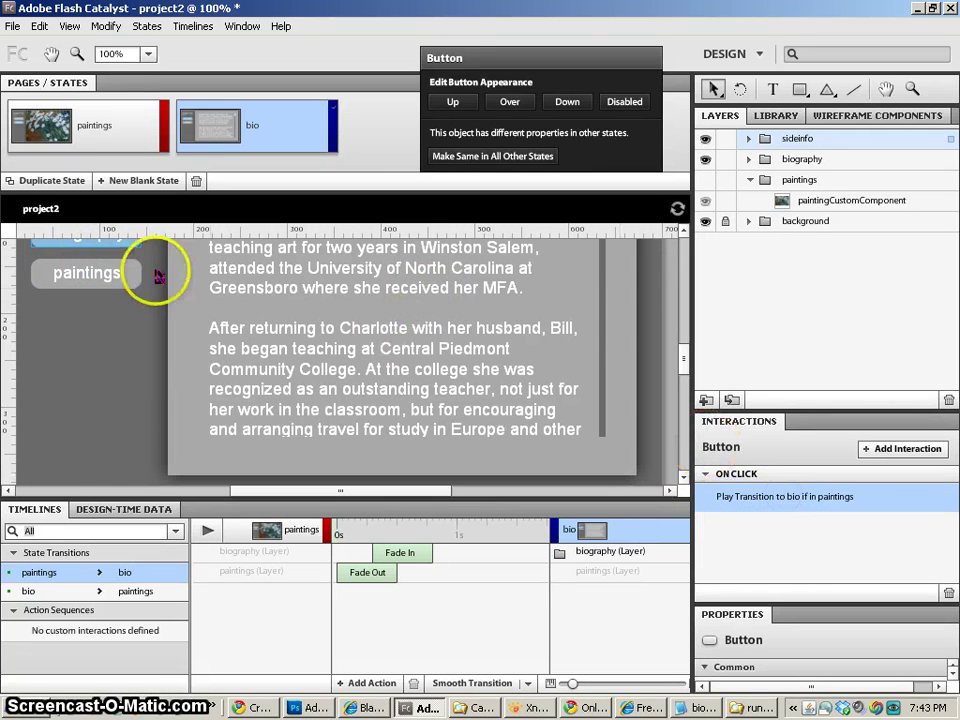
{"action": "left_click", "coordinate": [122, 268]}
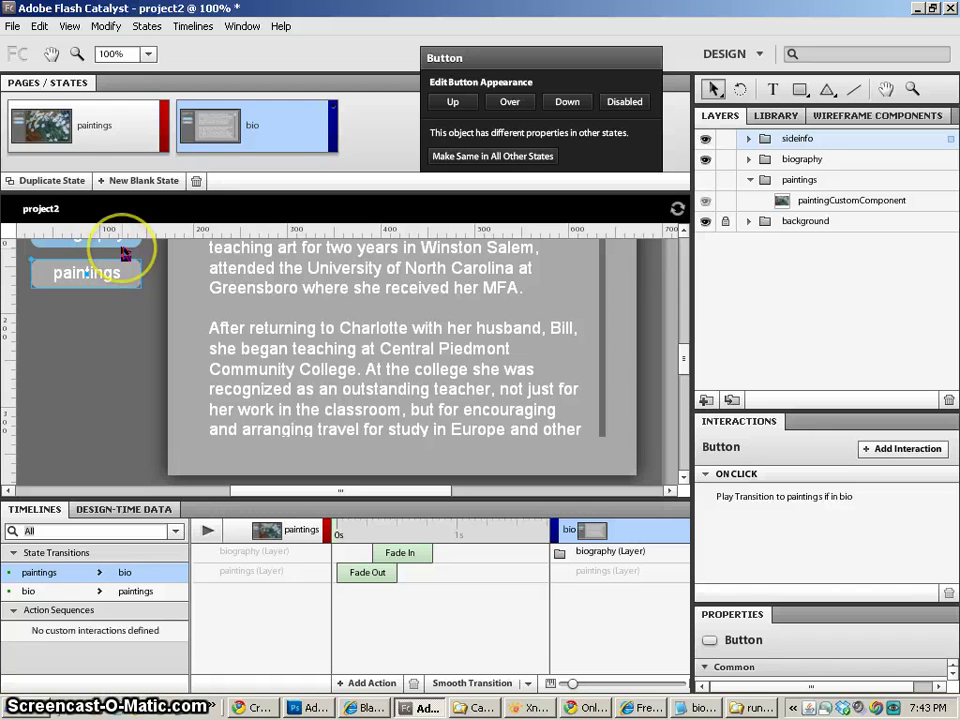
{"action": "left_click", "coordinate": [60, 136]}
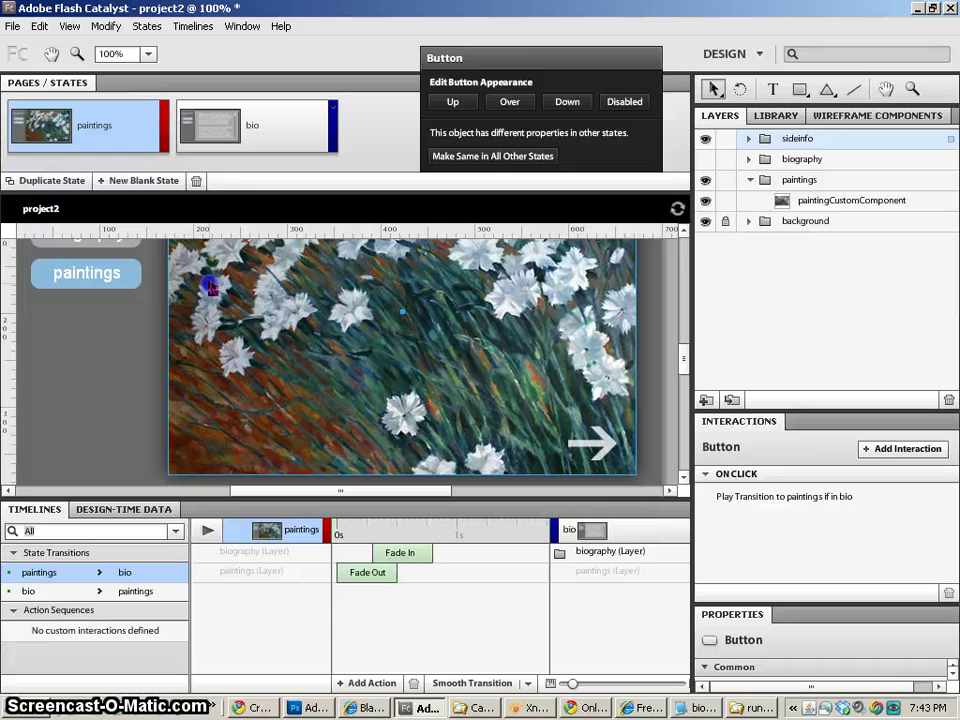
- Inside the gallery component, make the forward arrow play a transition to State2 when in State1
{"action": "double_click", "coordinate": [211, 287]}
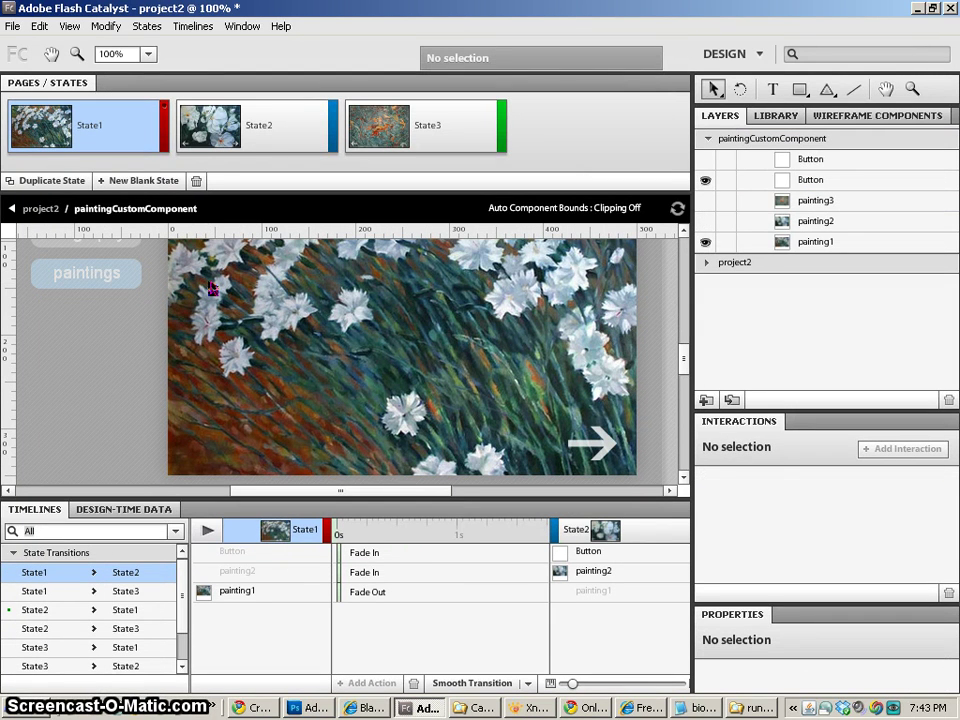
{"action": "left_click", "coordinate": [613, 442]}
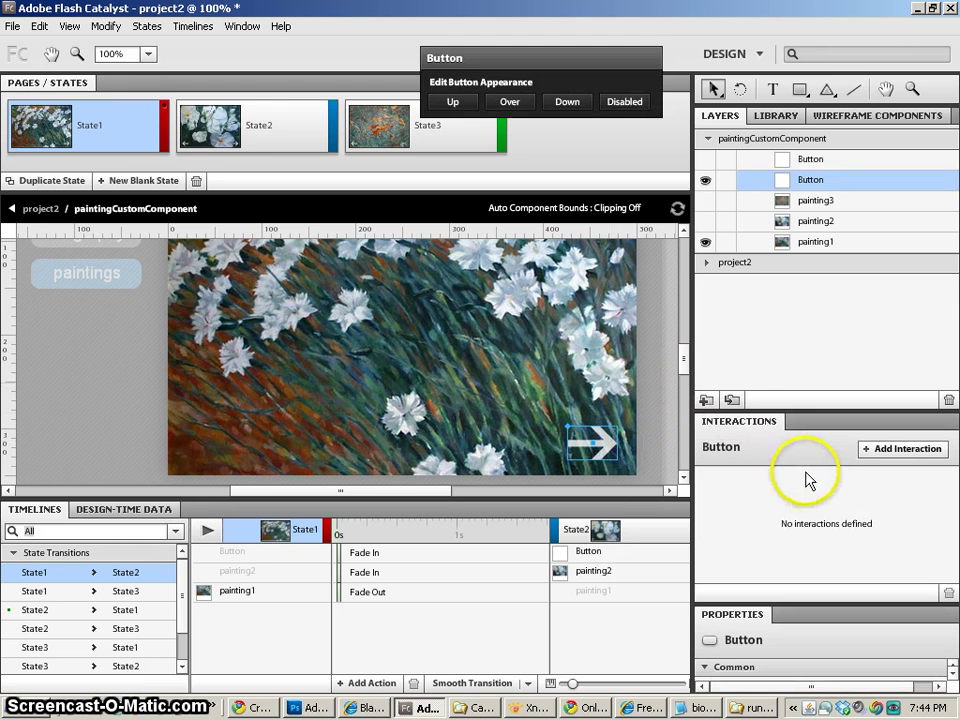
{"action": "left_click", "coordinate": [900, 449]}
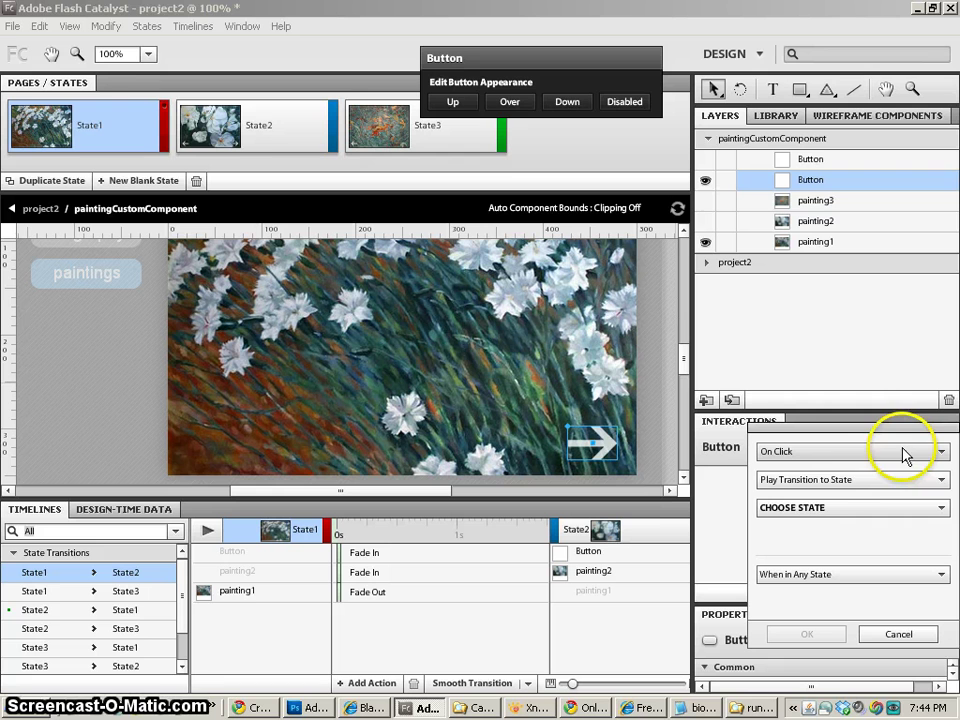
{"action": "left_click", "coordinate": [803, 512]}
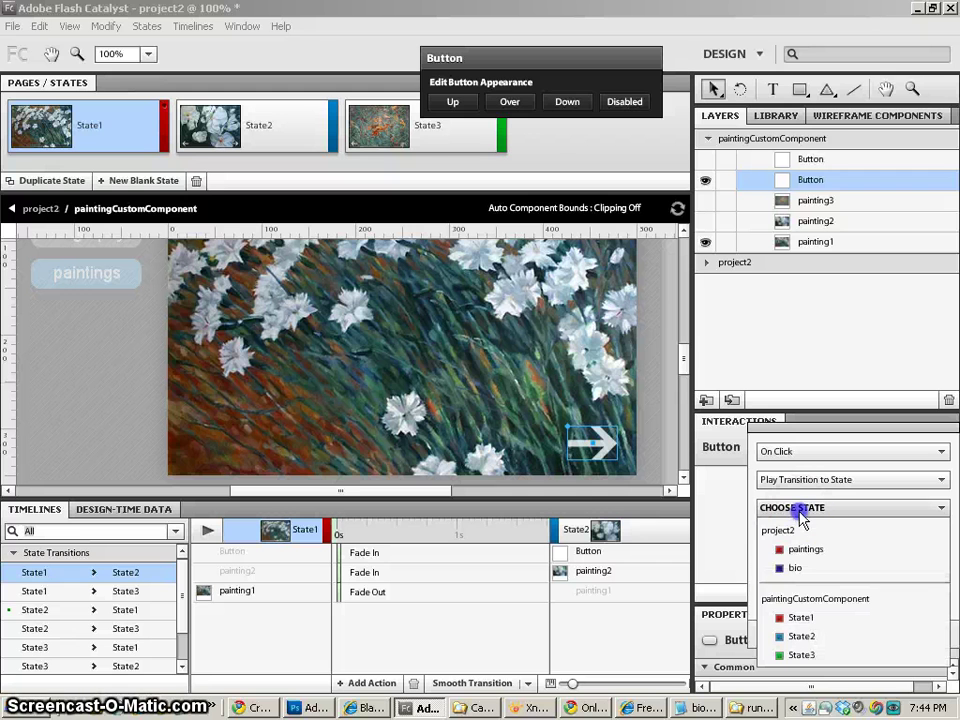
{"action": "left_click", "coordinate": [801, 618]}
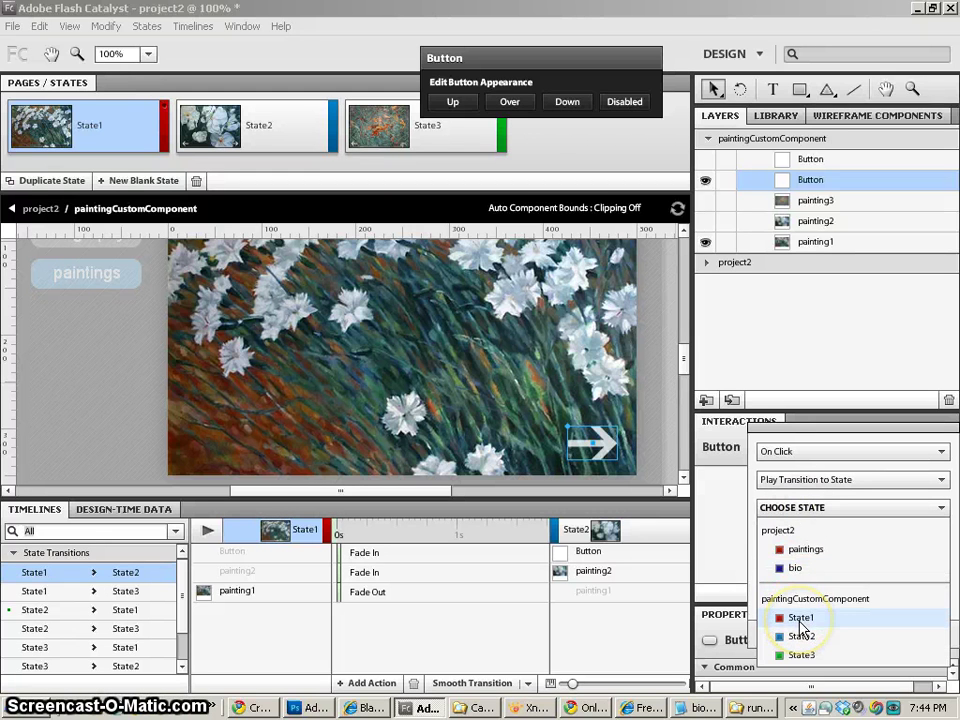
{"action": "left_click", "coordinate": [801, 636]}
{"action": "left_click", "coordinate": [815, 575]}
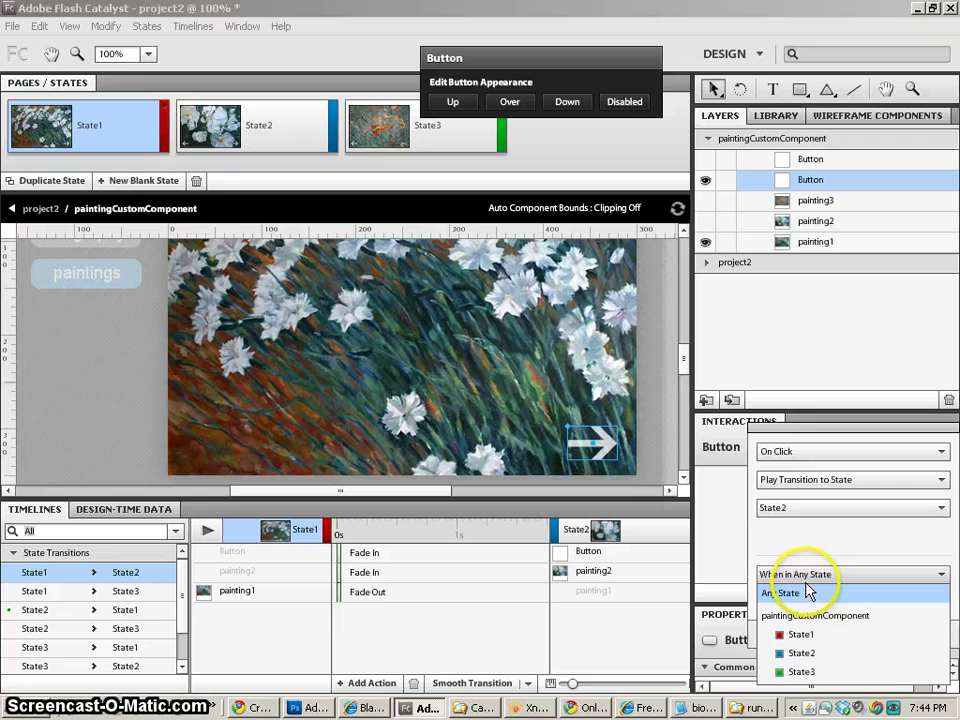
{"action": "left_click", "coordinate": [801, 636]}
{"action": "left_click", "coordinate": [803, 633]}
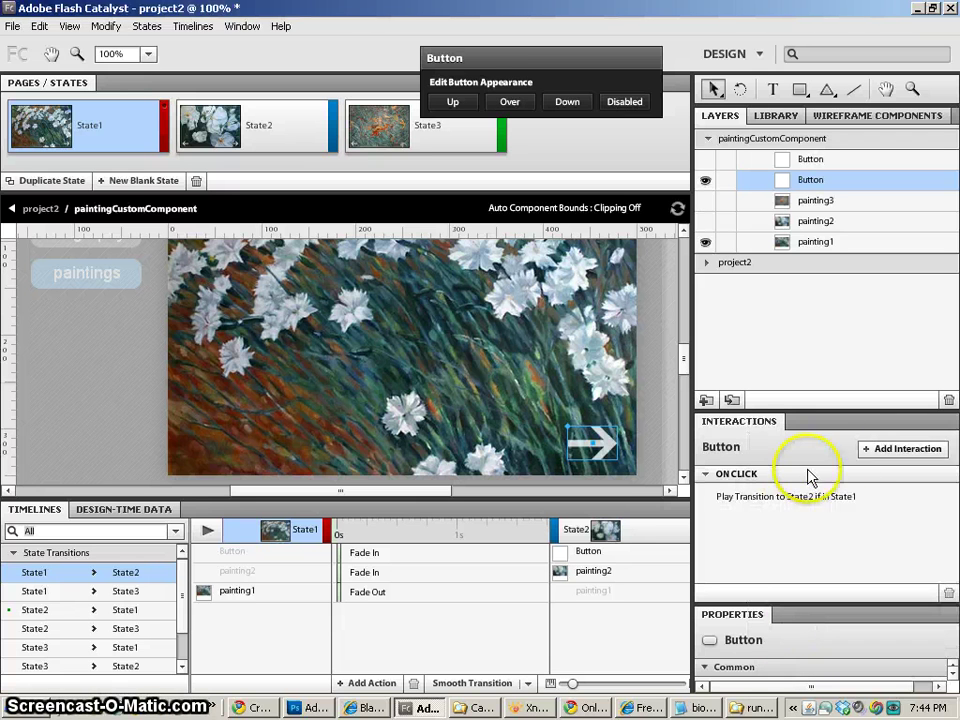
- Add a second forward-arrow On Click interaction: transition to State3 when in State2
{"action": "left_click", "coordinate": [880, 450]}
{"action": "left_click", "coordinate": [821, 510]}
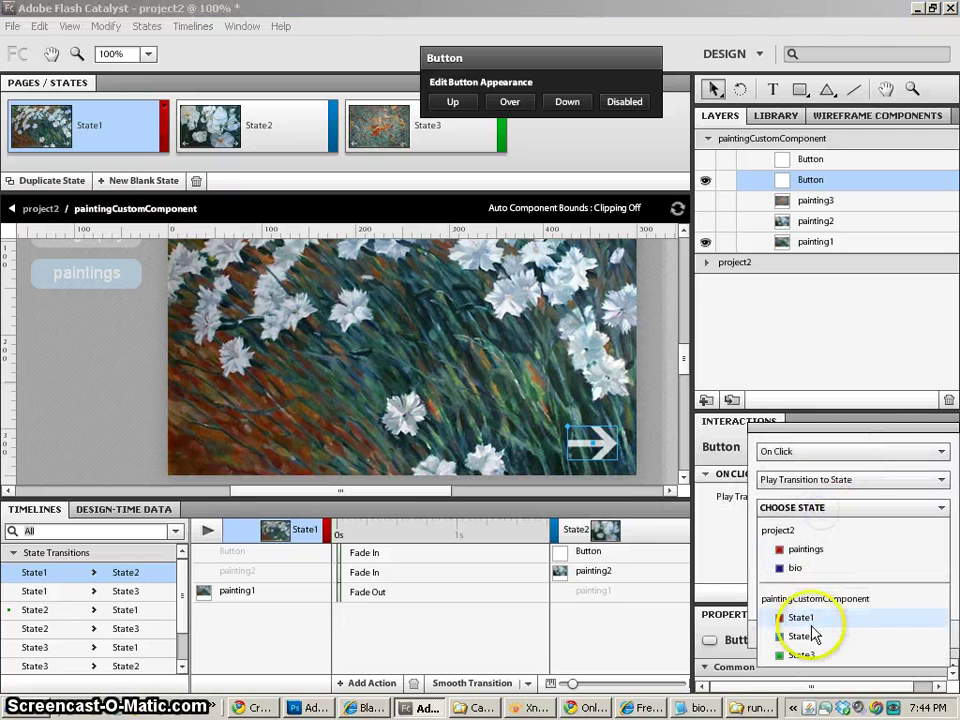
{"action": "left_click", "coordinate": [815, 660]}
{"action": "left_click", "coordinate": [814, 574]}
{"action": "left_click", "coordinate": [763, 653]}
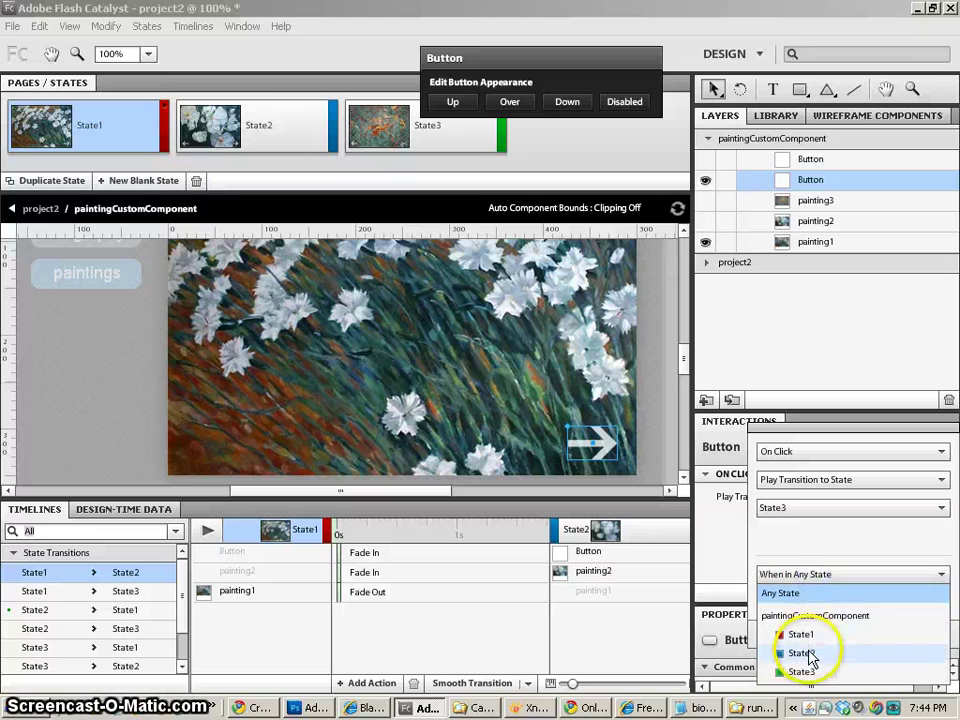
{"action": "left_click", "coordinate": [808, 640]}
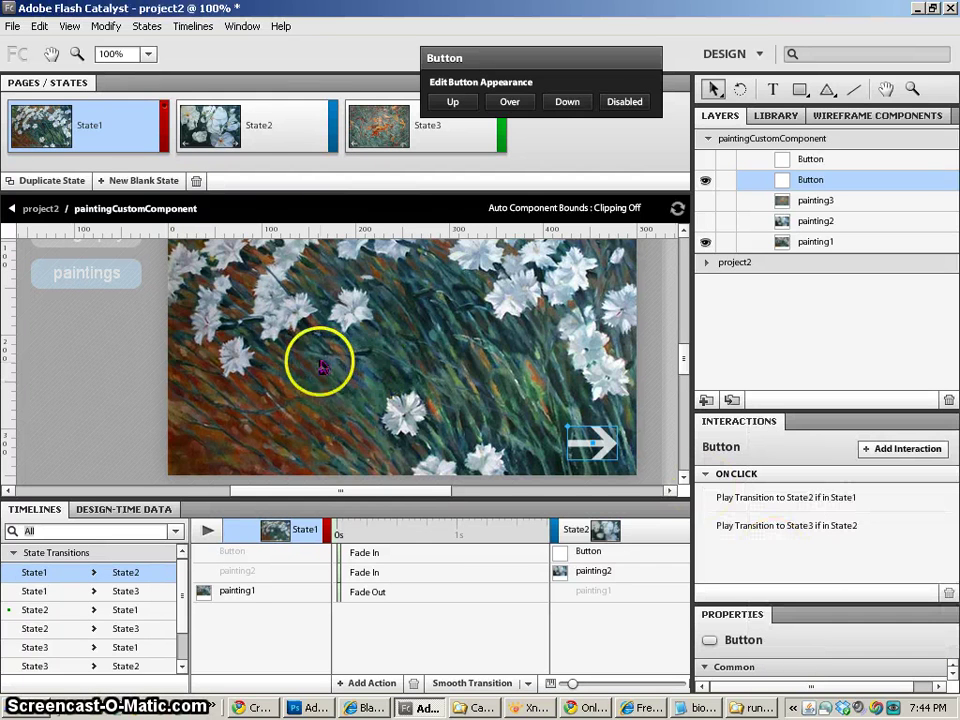
- In State2, give the left arrow an On Click transition to State2 when in State3
{"action": "left_click", "coordinate": [240, 135]}
{"action": "left_click", "coordinate": [210, 444]}
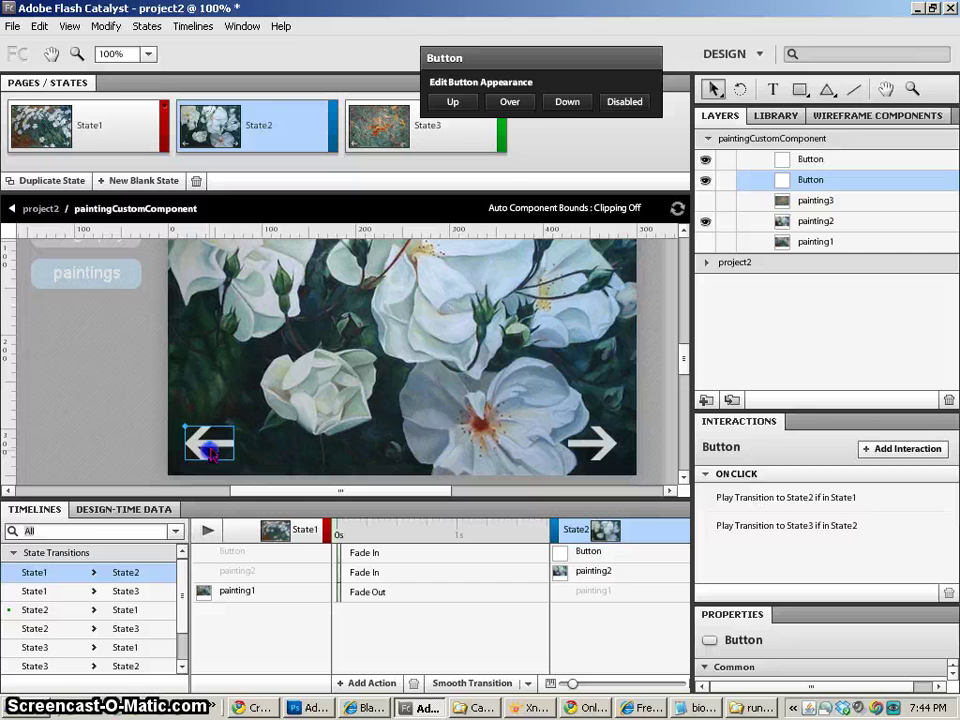
{"action": "left_click", "coordinate": [912, 450]}
{"action": "left_click", "coordinate": [846, 508]}
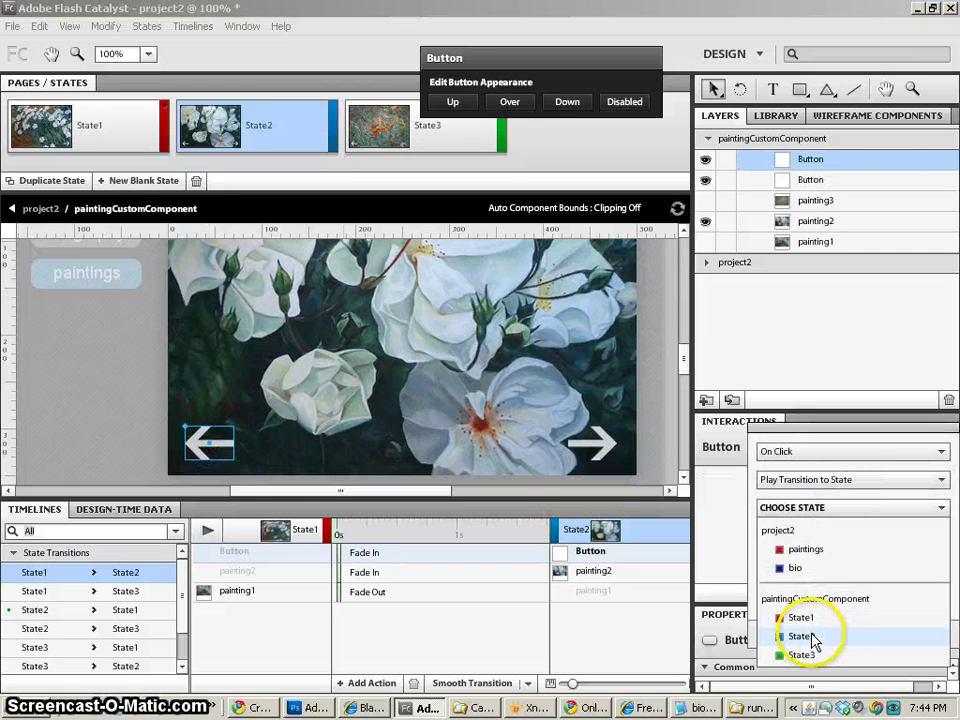
{"action": "left_click", "coordinate": [812, 636]}
{"action": "left_click", "coordinate": [816, 577]}
{"action": "left_click", "coordinate": [801, 672]}
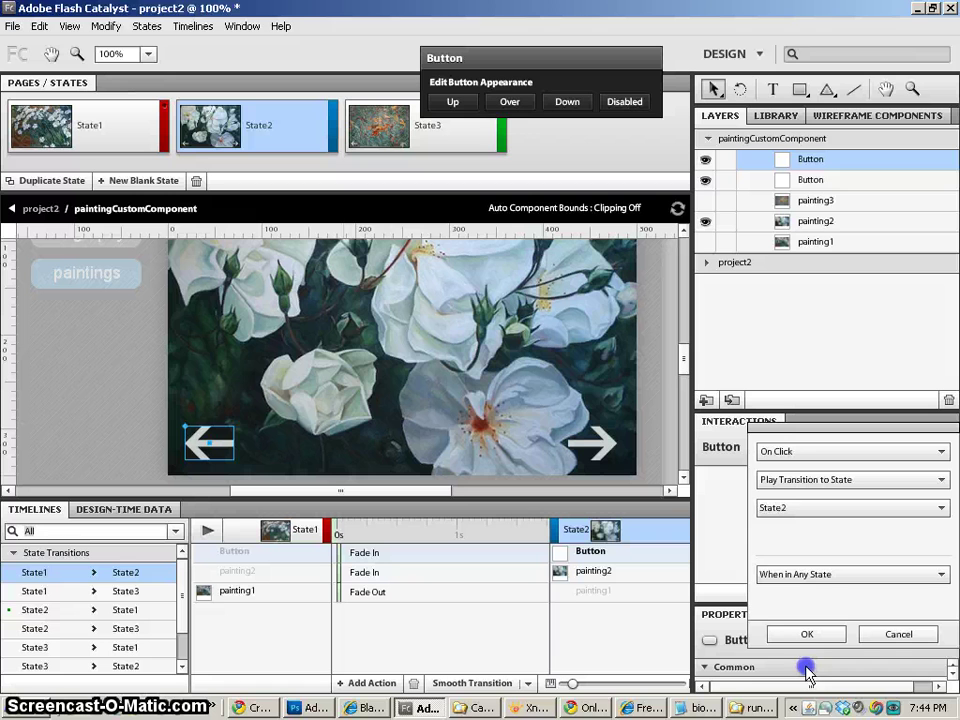
{"action": "left_click", "coordinate": [806, 634]}
- Add a left-arrow interaction to State1 when in State2, then select the right arrow to review it
{"action": "left_click", "coordinate": [892, 458]}
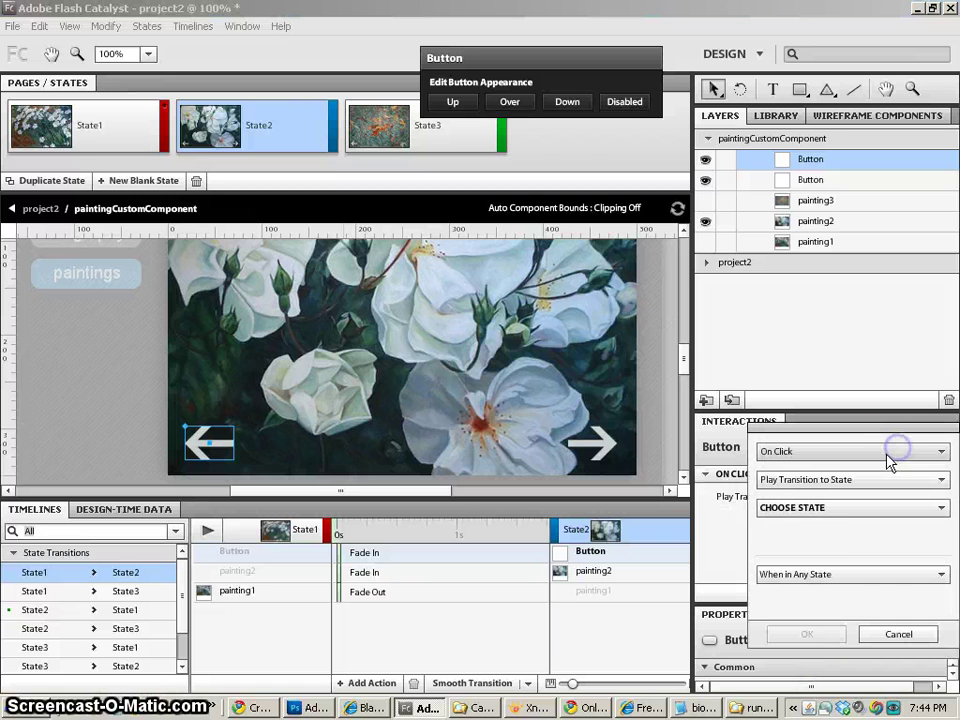
{"action": "left_click", "coordinate": [793, 572]}
{"action": "left_click", "coordinate": [799, 635]}
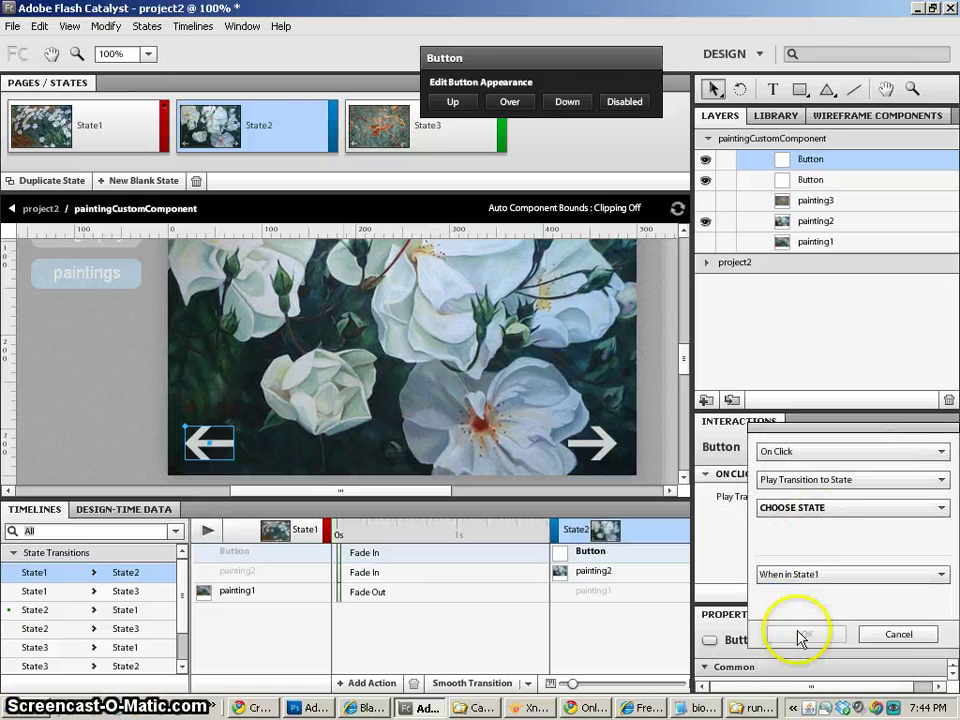
{"action": "left_click", "coordinate": [804, 574]}
{"action": "left_click", "coordinate": [804, 508]}
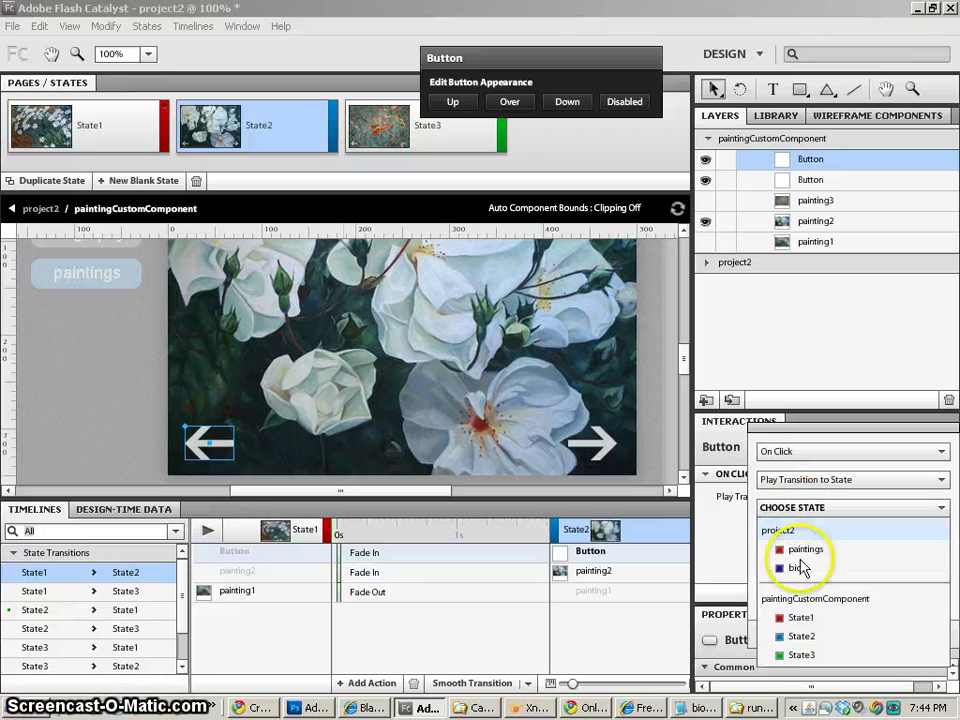
{"action": "left_click", "coordinate": [804, 620]}
{"action": "left_click", "coordinate": [815, 574]}
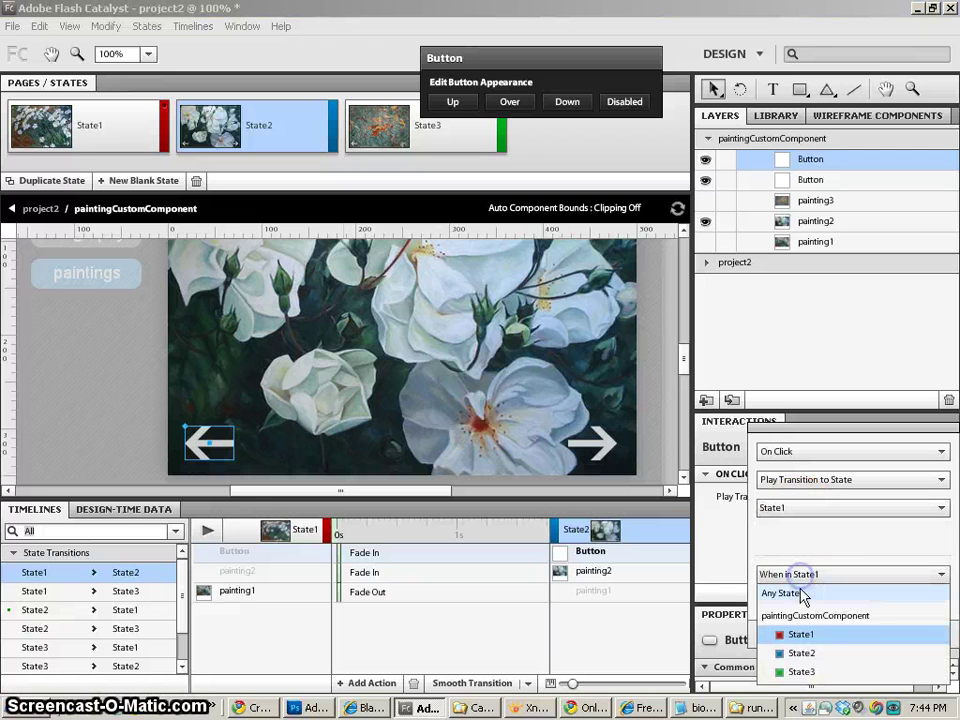
{"action": "left_click", "coordinate": [804, 654]}
{"action": "left_click", "coordinate": [806, 636]}
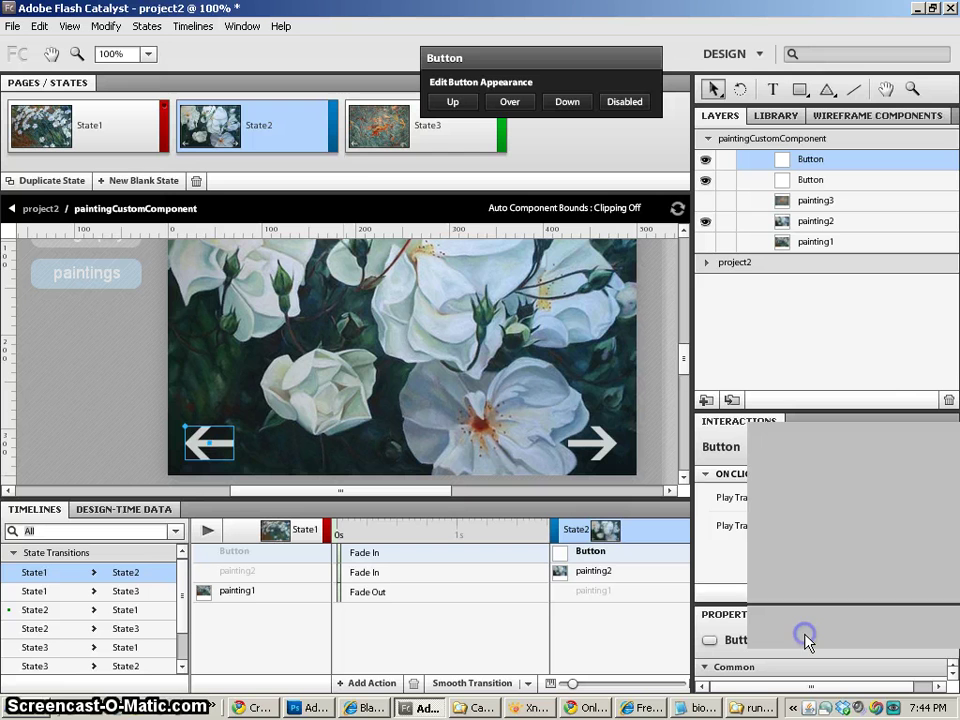
{"action": "left_click", "coordinate": [804, 508]}
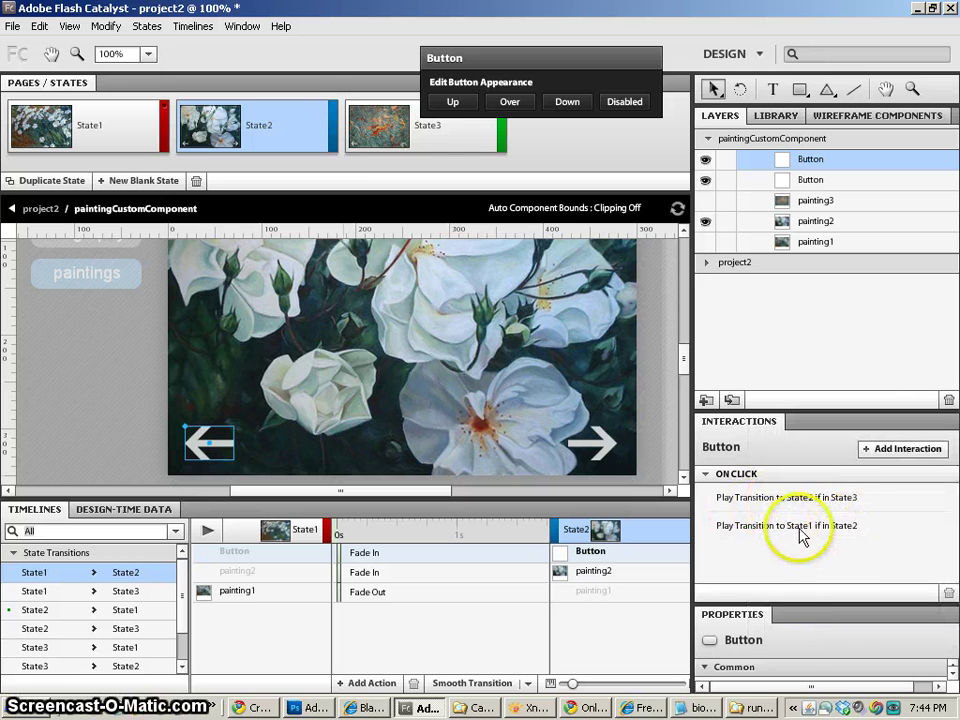
{"action": "left_click", "coordinate": [598, 441]}
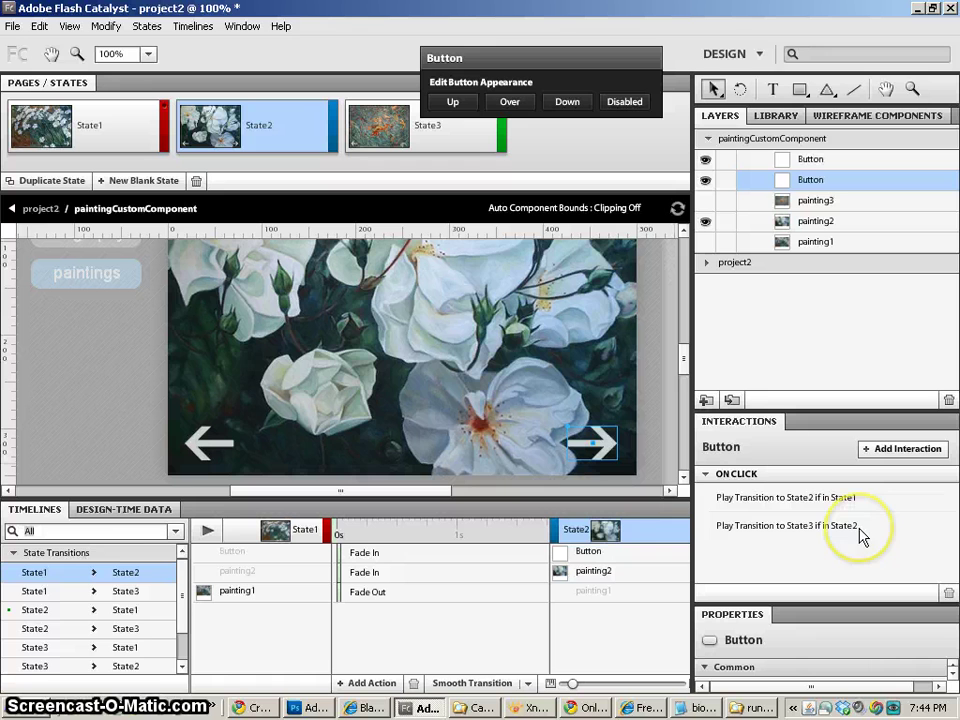
- Apply Smooth Transition to the State1>State2, State2>State1, State2>State3 and State3>State2 fades
{"action": "left_click", "coordinate": [60, 574]}
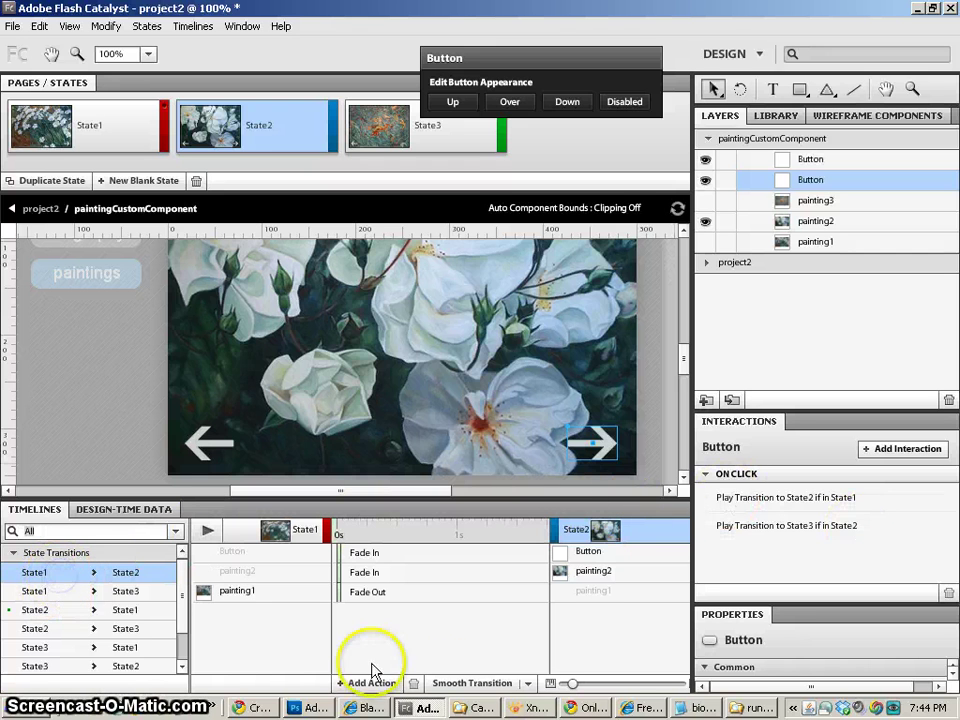
{"action": "left_click", "coordinate": [481, 683]}
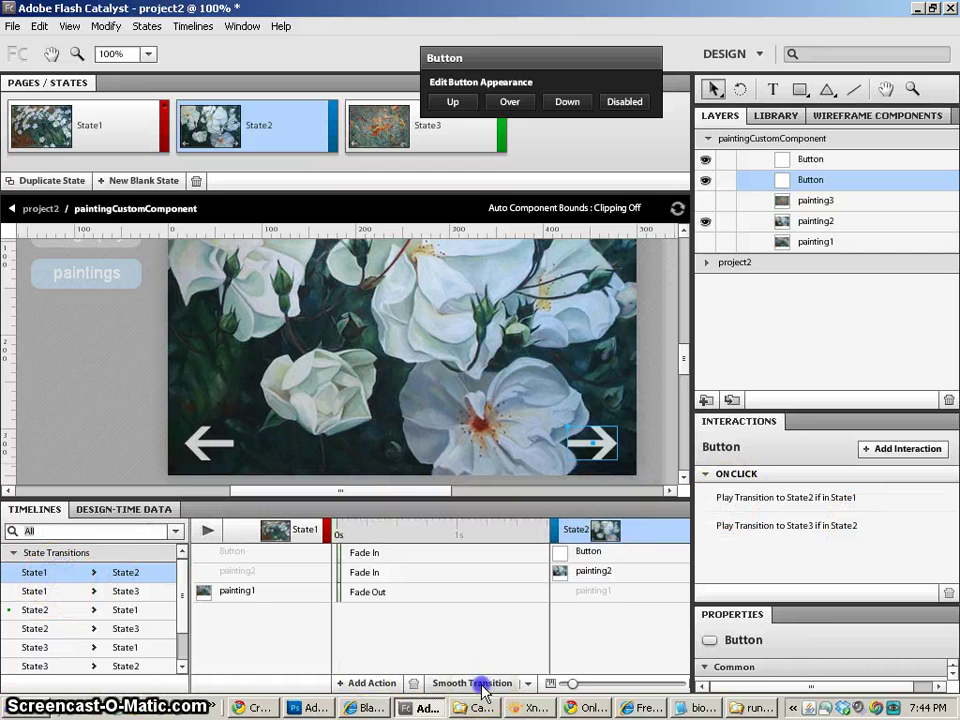
{"action": "left_click", "coordinate": [60, 591]}
{"action": "left_click", "coordinate": [64, 609]}
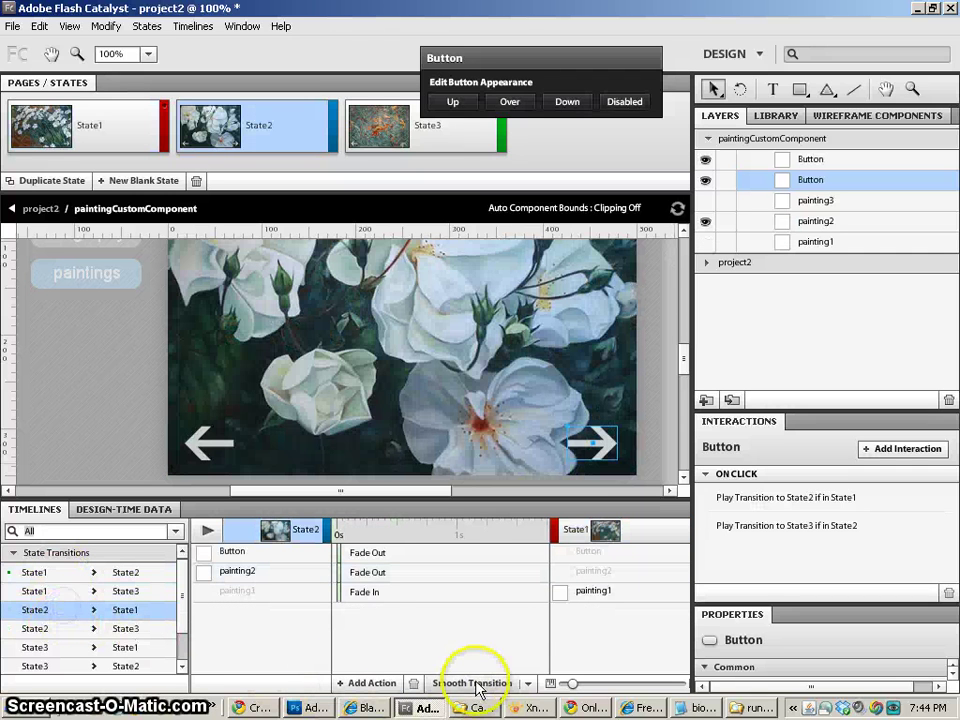
{"action": "left_click", "coordinate": [450, 683]}
{"action": "left_click", "coordinate": [62, 630]}
{"action": "left_click", "coordinate": [460, 683]}
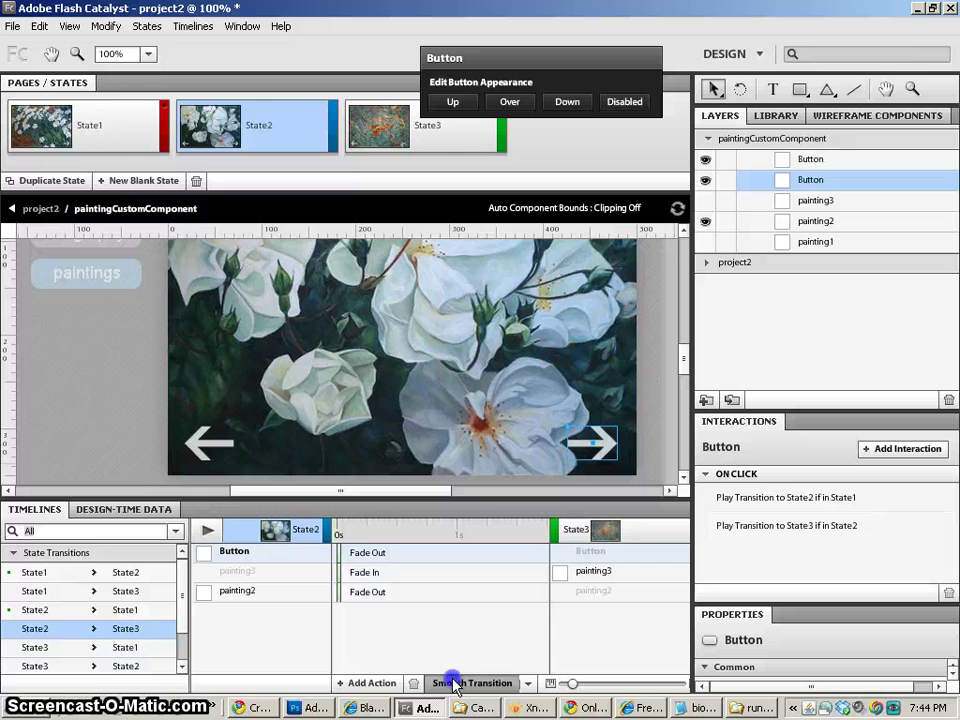
{"action": "left_click", "coordinate": [64, 666]}
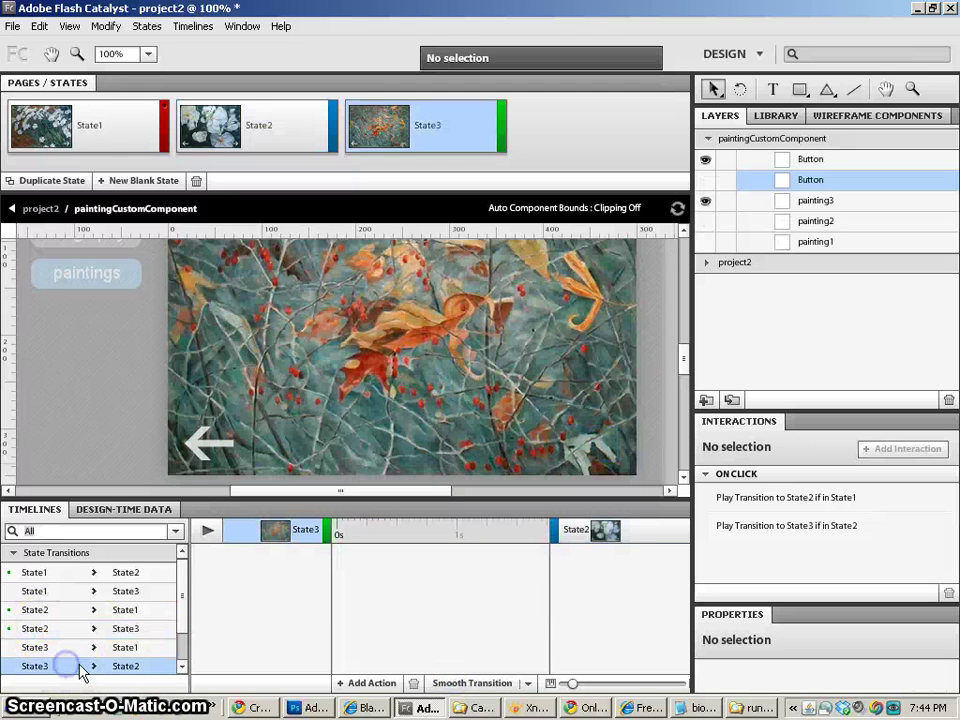
{"action": "left_click", "coordinate": [460, 683]}
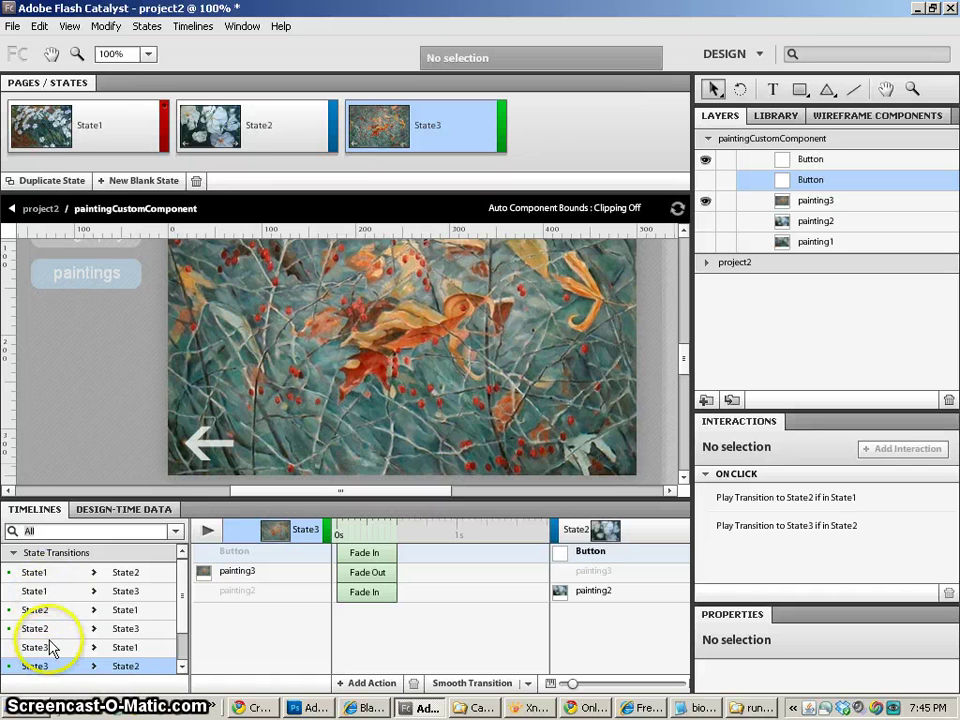
- Exit the paintings component via the project2 breadcrumb to return to the main page
{"action": "left_click", "coordinate": [42, 210]}
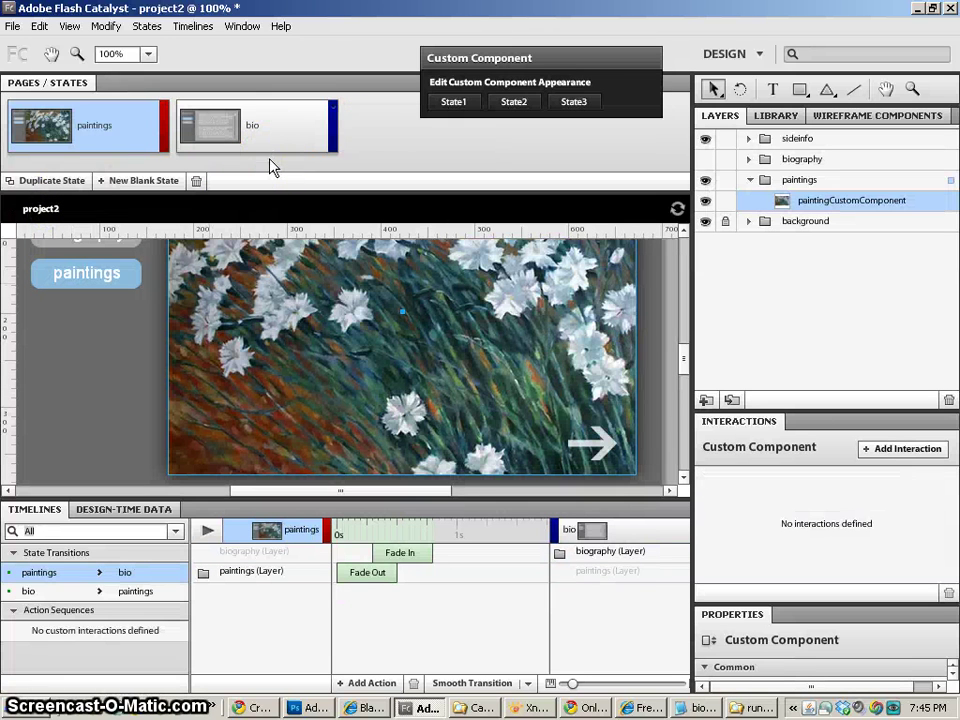
- Run the project in Chrome and page forward through the paintings to the rose and leaves-and-berries paintings
{"action": "key", "text": "ctrl+Return"}
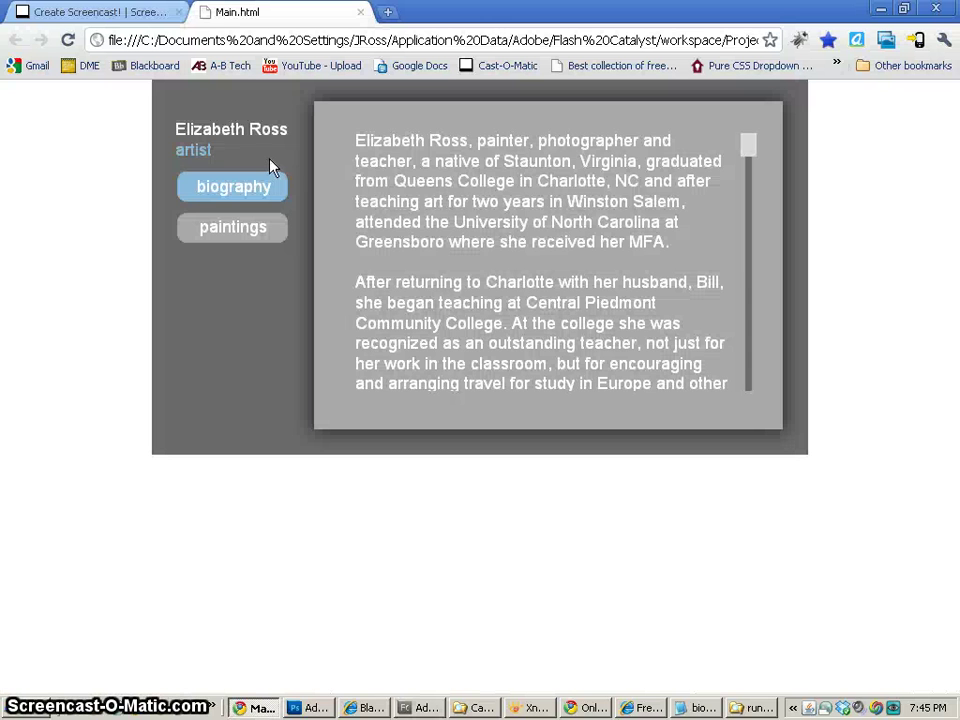
{"action": "left_click", "coordinate": [241, 238]}
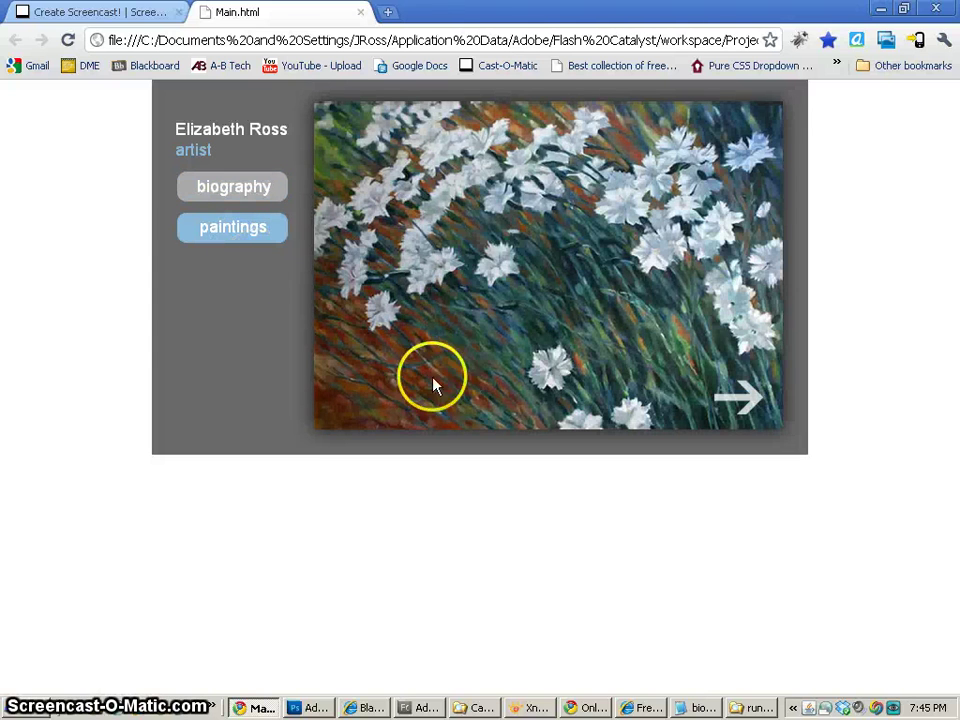
{"action": "left_click", "coordinate": [740, 397]}
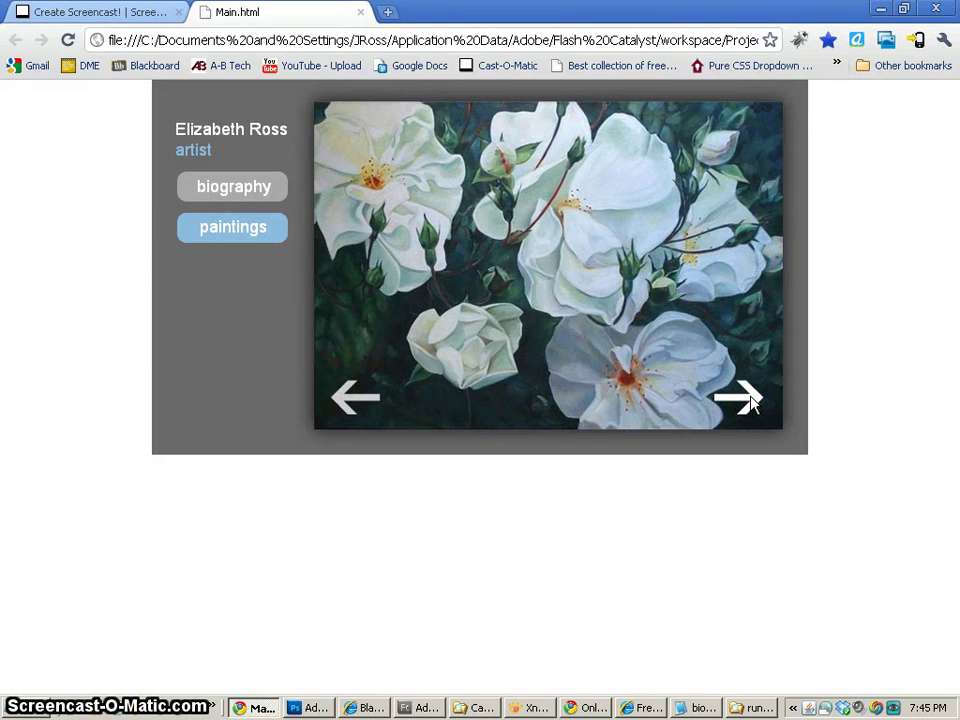
{"action": "left_click", "coordinate": [750, 399]}
{"action": "left_click", "coordinate": [668, 392]}
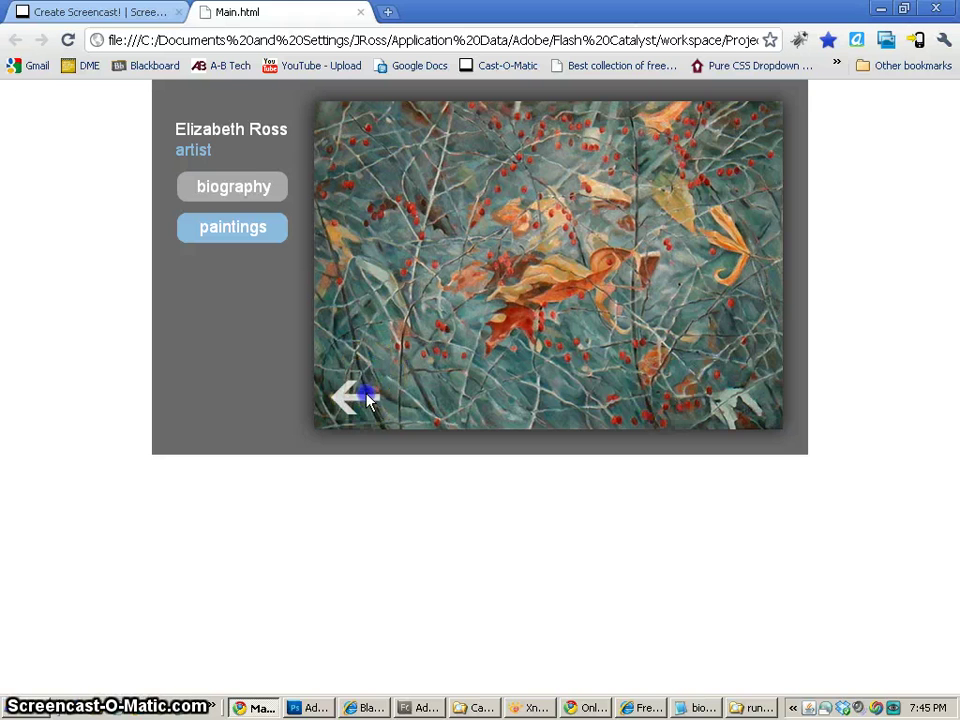
- Toggle between the biography and paintings views, stepping to the white roses painting
{"action": "left_click", "coordinate": [234, 197]}
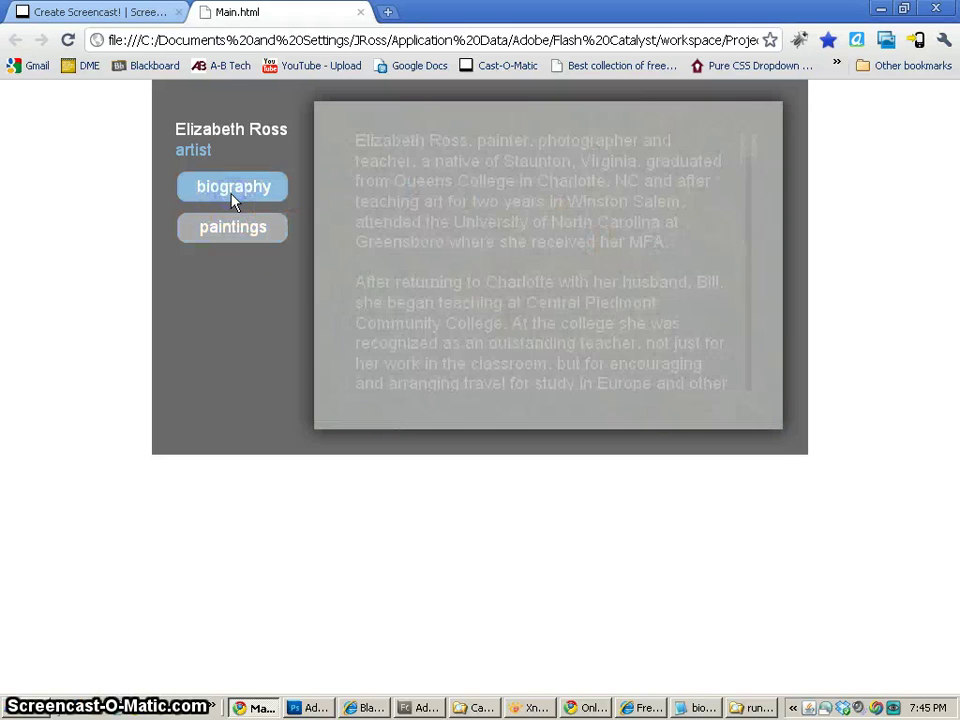
{"action": "left_click", "coordinate": [230, 225]}
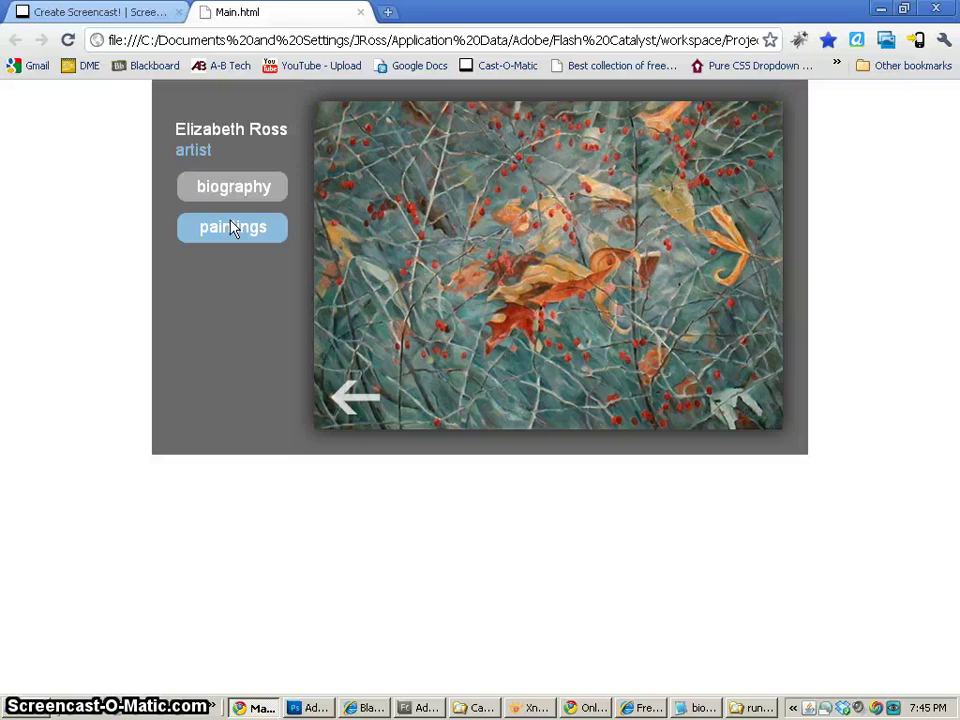
{"action": "left_click", "coordinate": [234, 190]}
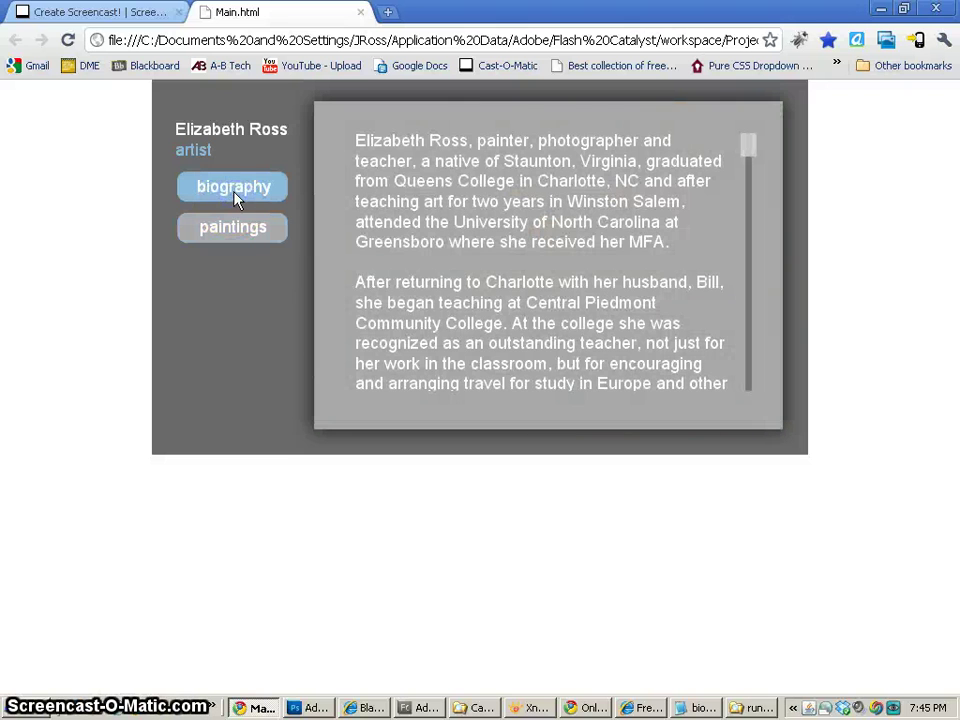
{"action": "left_click", "coordinate": [236, 230]}
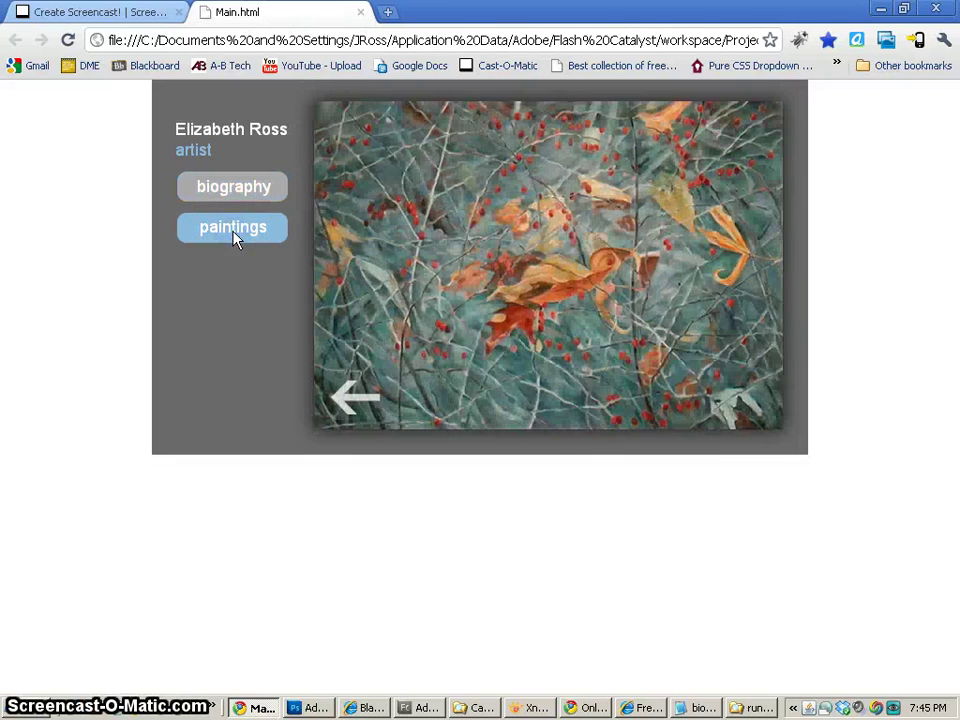
{"action": "left_click", "coordinate": [378, 402]}
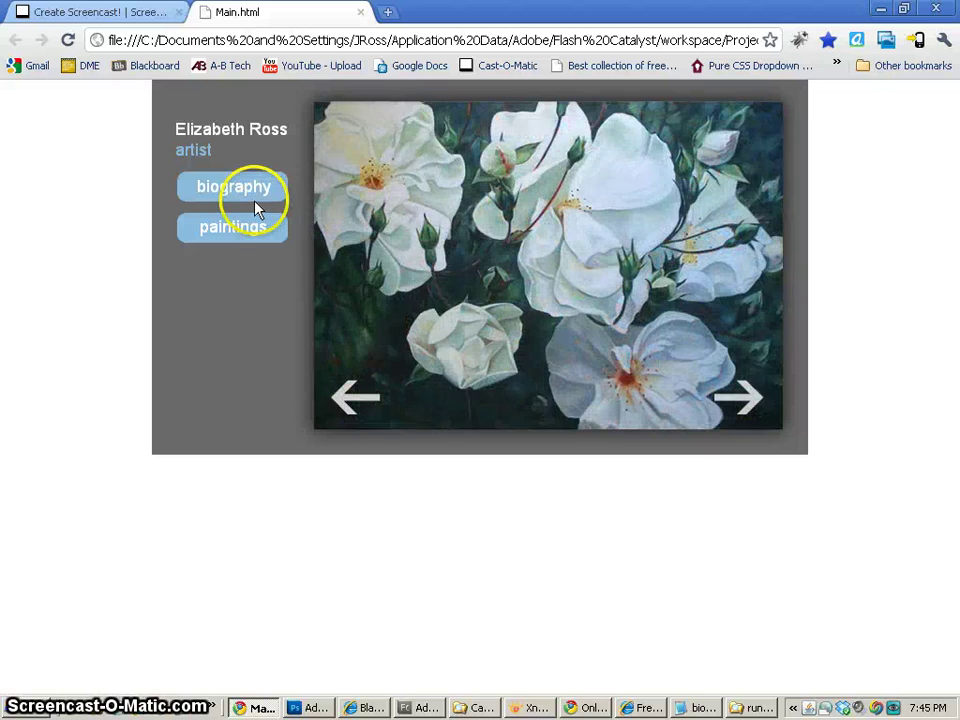
{"action": "left_click", "coordinate": [255, 207]}
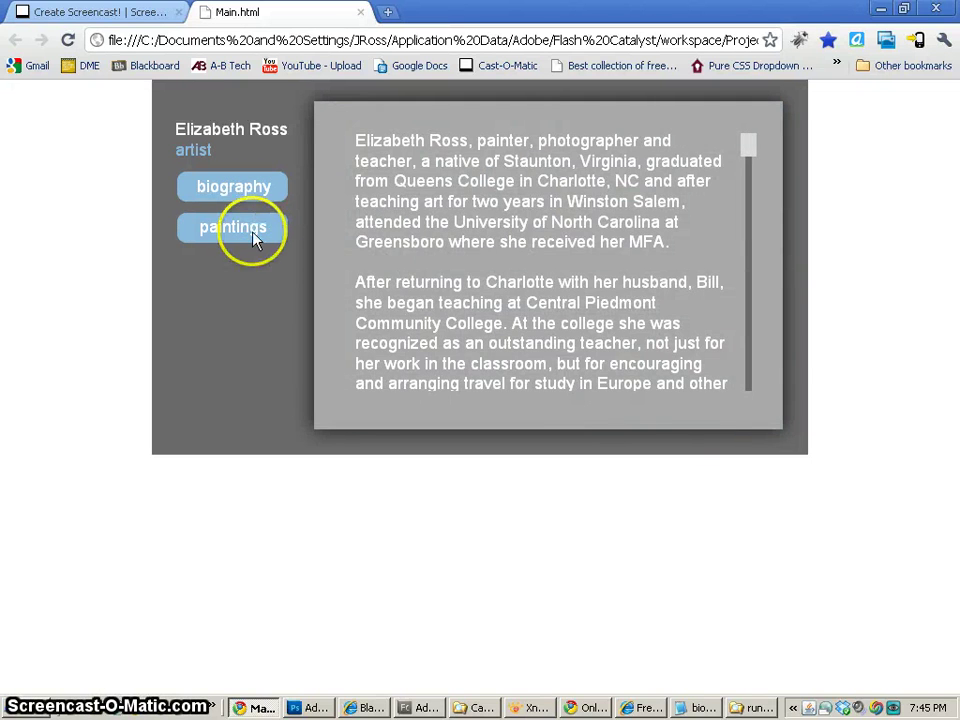
{"action": "left_click", "coordinate": [254, 234]}
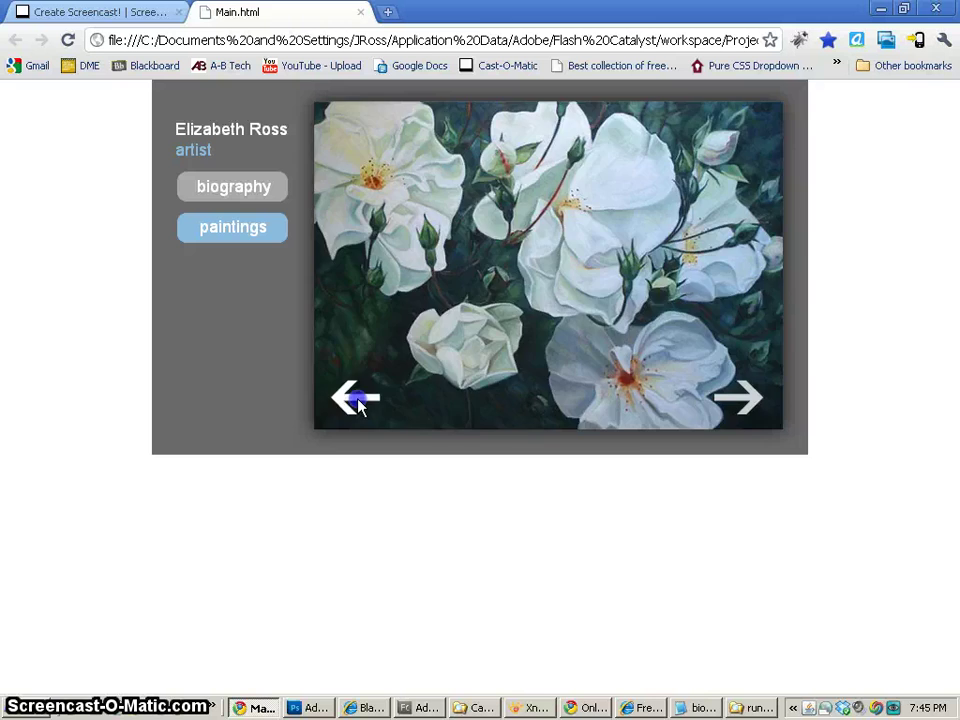
- Page back and forth to the last painting, show the biography, then minimize Chrome
{"action": "left_click", "coordinate": [358, 403]}
{"action": "left_click", "coordinate": [740, 399]}
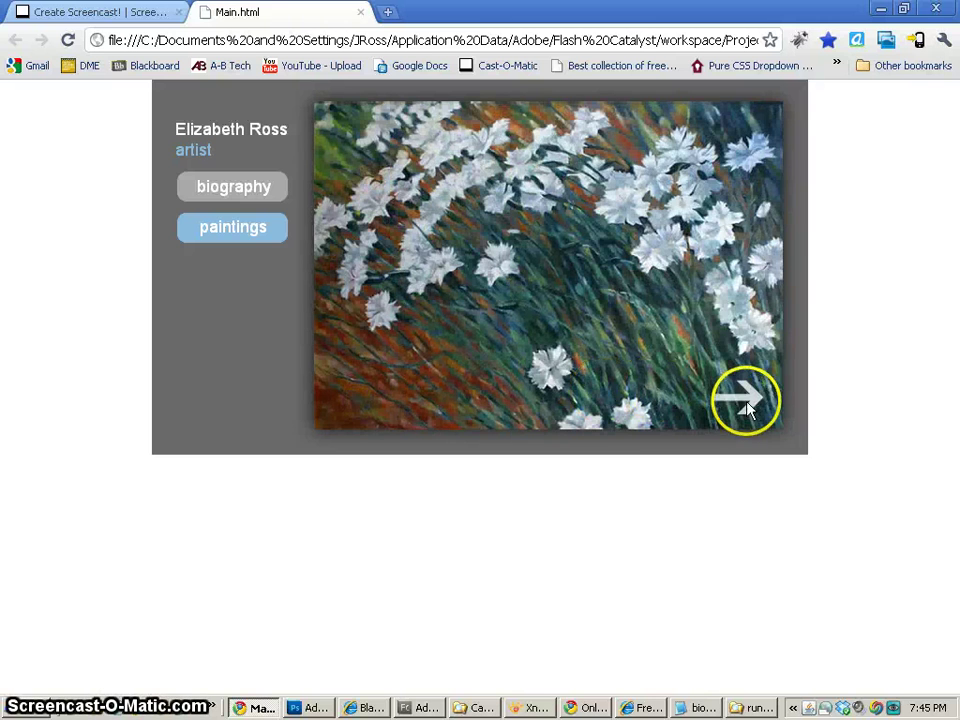
{"action": "left_click", "coordinate": [755, 402]}
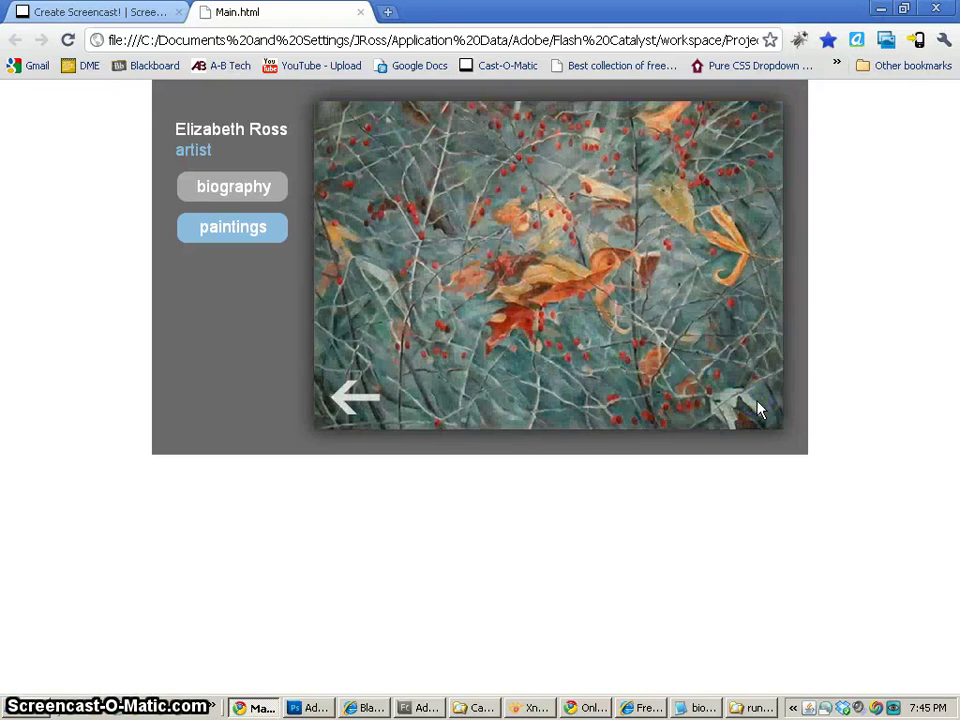
{"action": "left_click", "coordinate": [190, 95]}
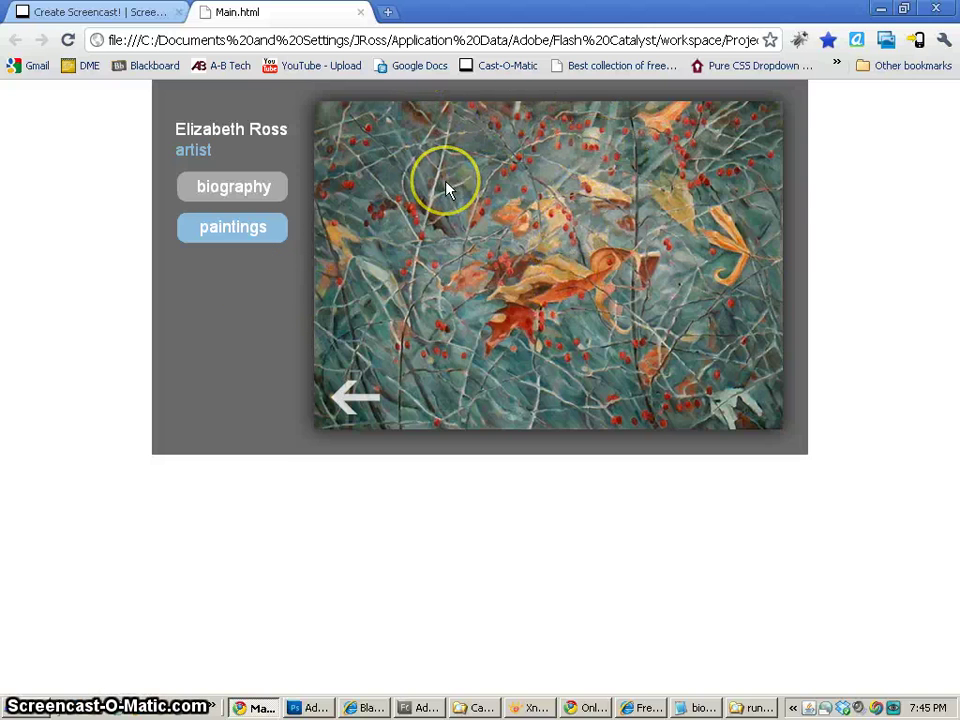
{"action": "left_click", "coordinate": [823, 180]}
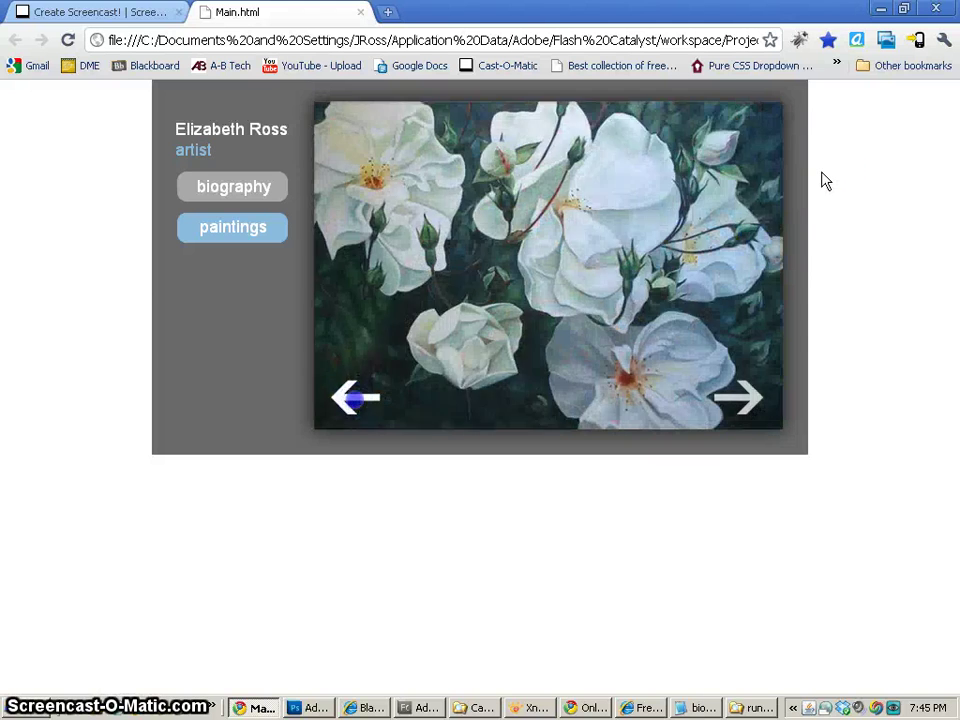
{"action": "left_click", "coordinate": [897, 178]}
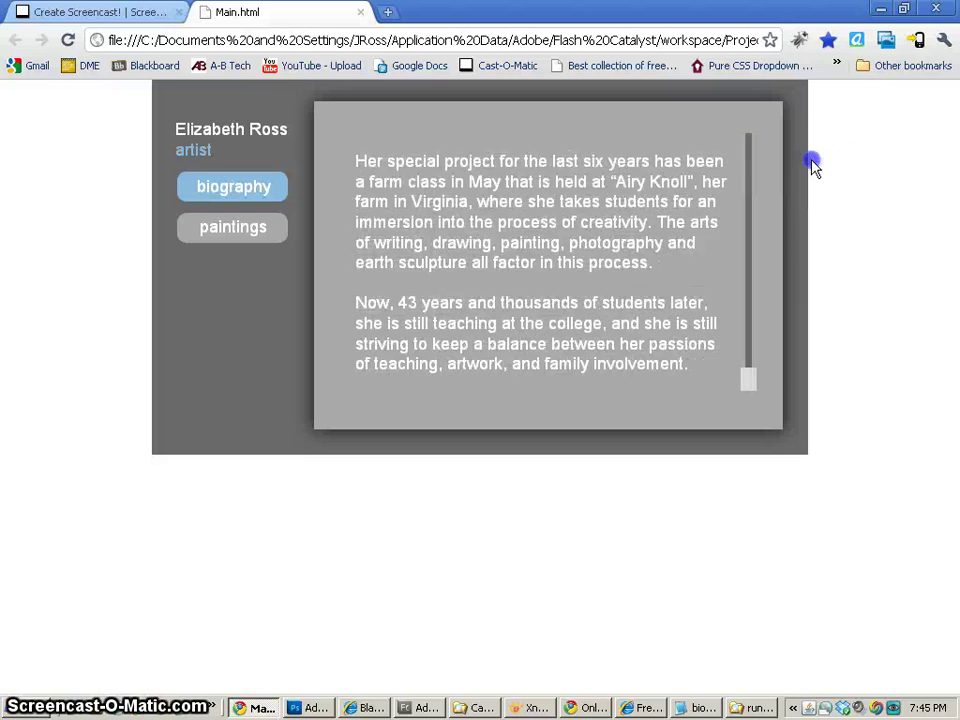
{"action": "left_click", "coordinate": [882, 11]}
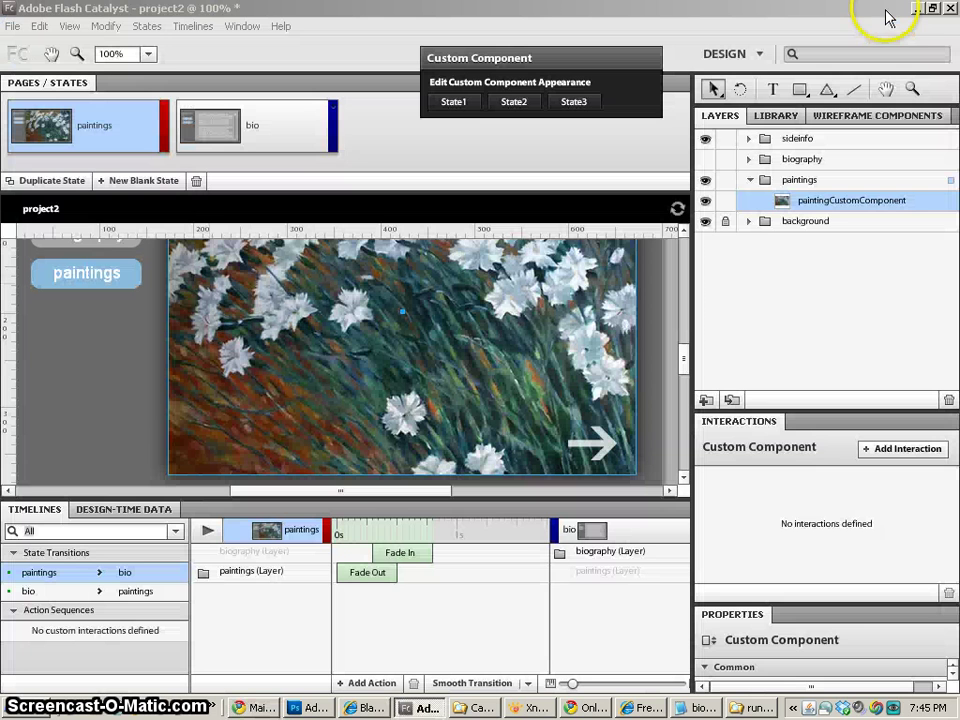
- Switch the workspace from DESIGN to CODE view
{"action": "left_click", "coordinate": [712, 125]}
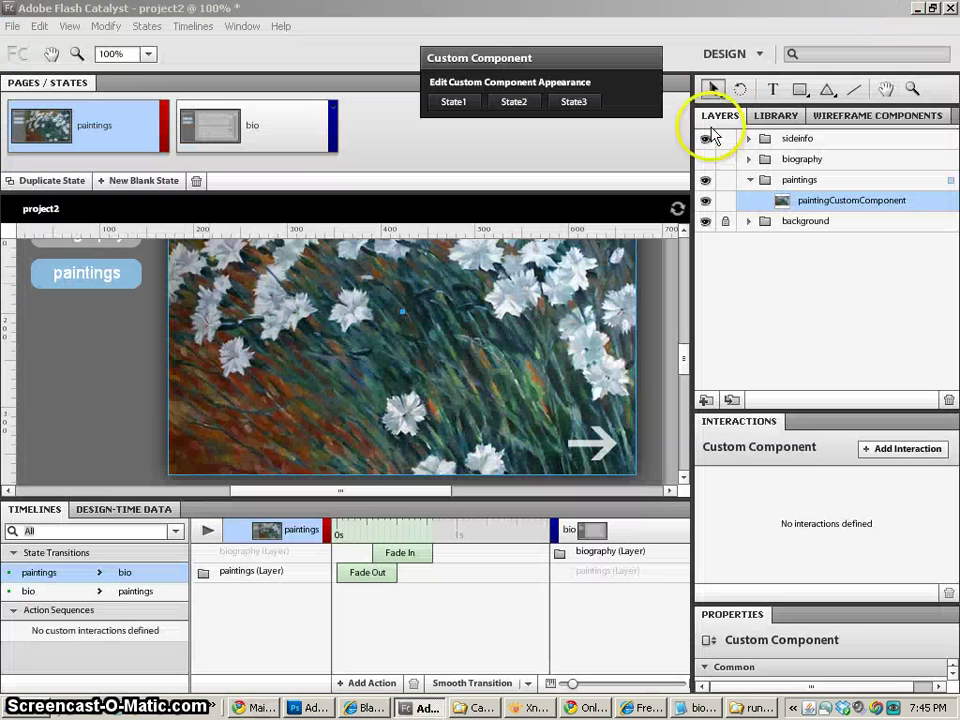
{"action": "left_click", "coordinate": [755, 53]}
{"action": "left_click", "coordinate": [738, 95]}
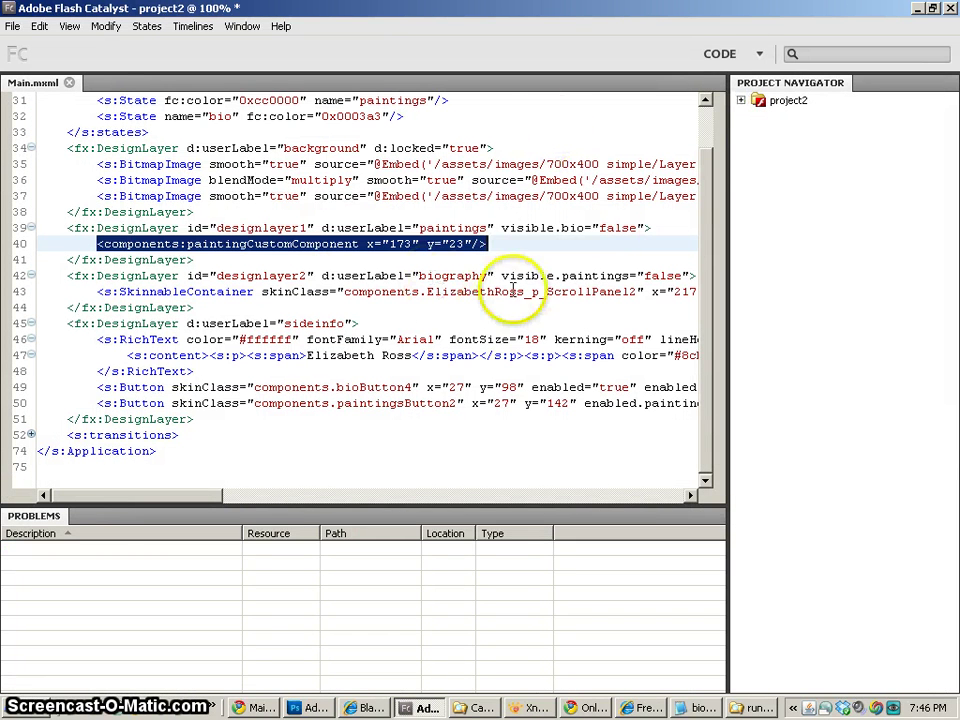
{"action": "left_click_drag", "start_coordinate": [713, 156], "coordinate": [707, 122]}
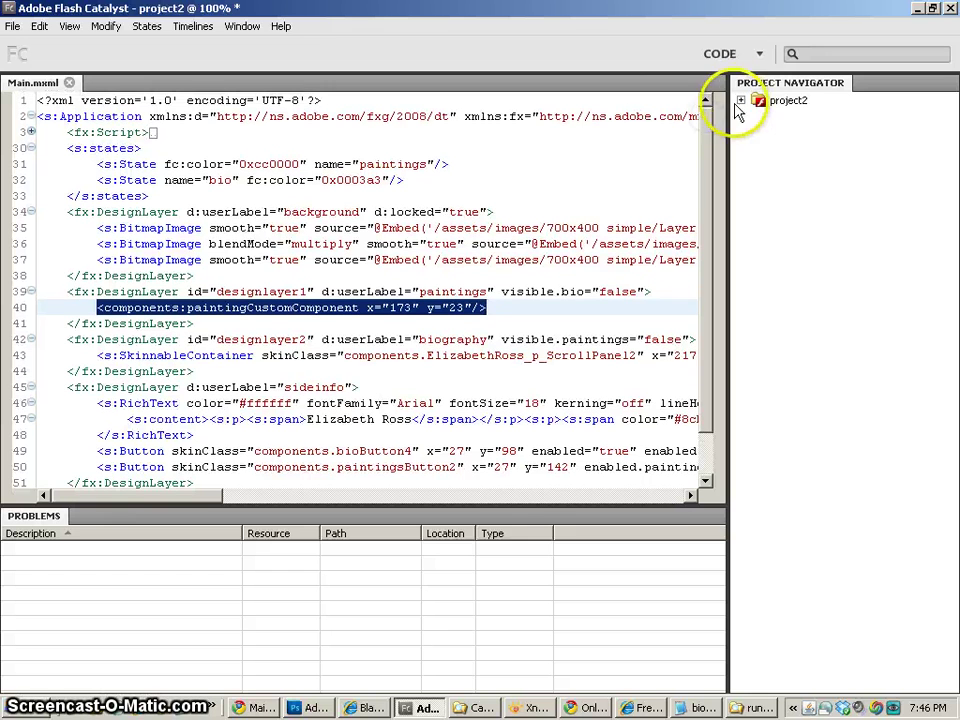
- Expand project2 > src > components and open bioButton2.mxml, bioButton3.mxml and bioButton4.mxml
{"action": "left_click", "coordinate": [741, 100]}
{"action": "left_click", "coordinate": [759, 164]}
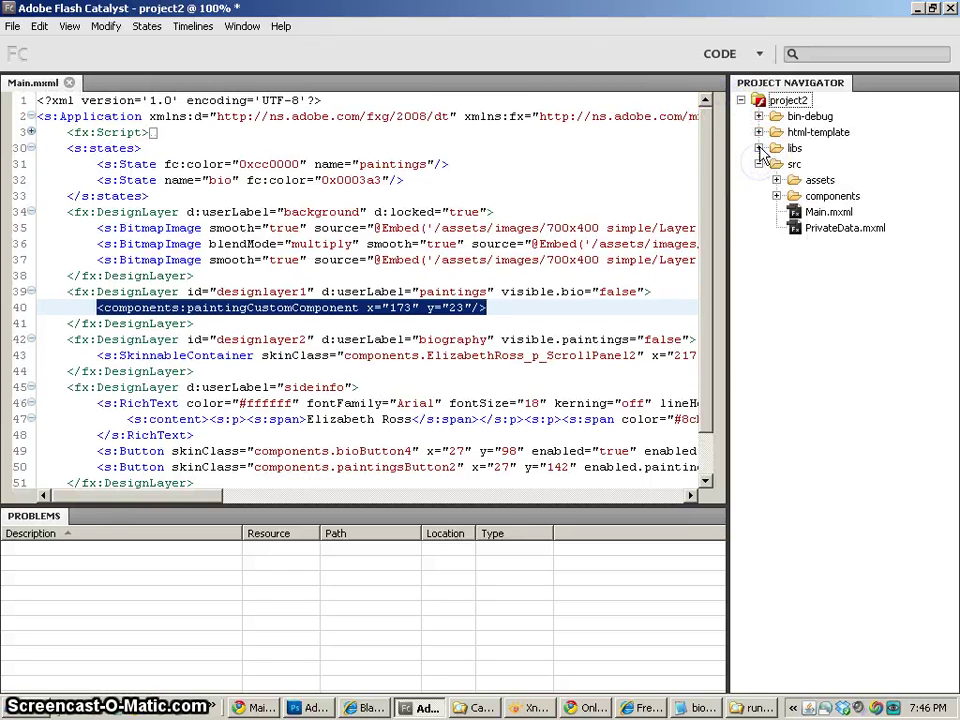
{"action": "left_click", "coordinate": [776, 196]}
{"action": "left_click", "coordinate": [843, 213]}
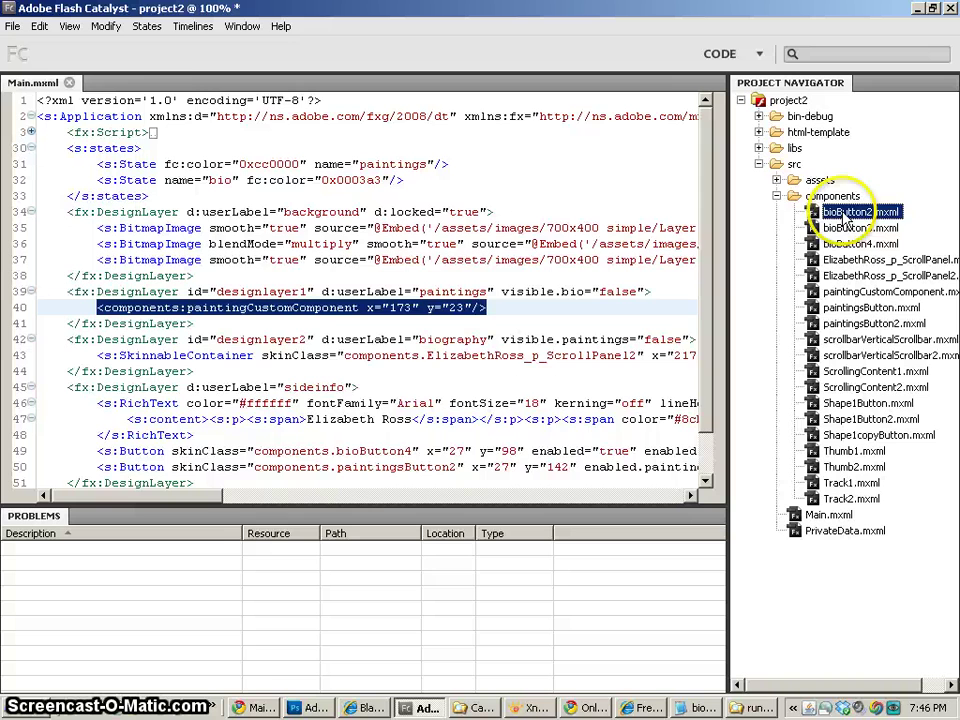
{"action": "double_click", "coordinate": [843, 215]}
{"action": "double_click", "coordinate": [850, 229]}
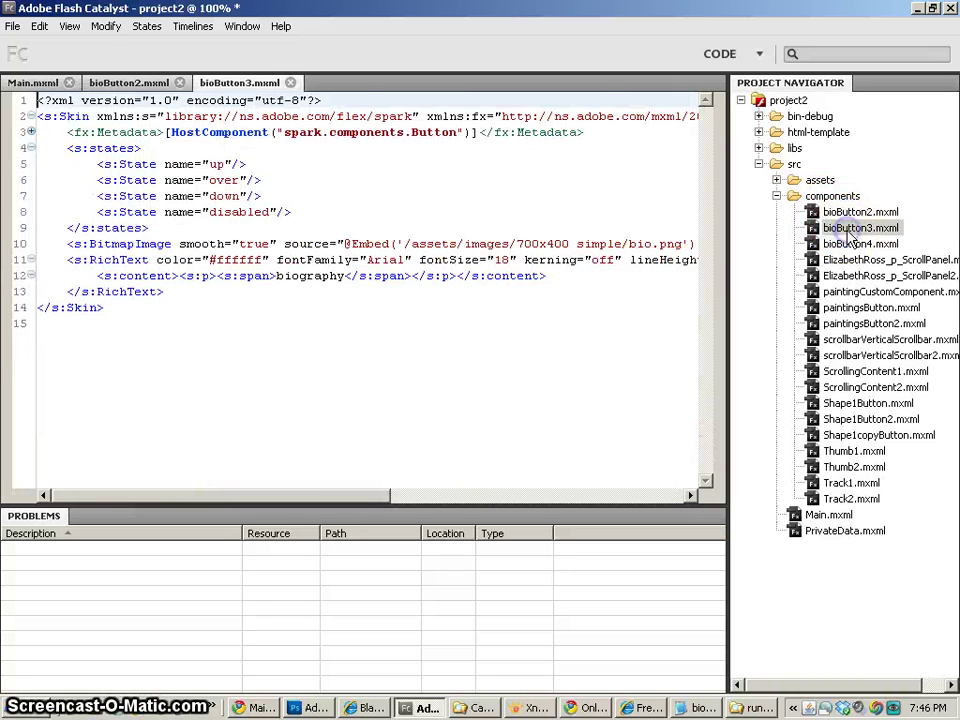
{"action": "double_click", "coordinate": [851, 244]}
- Open both scroll panel files, paintingCustomComponent.mxml, paintingsButton.mxml and paintingsButton2.mxml
{"action": "double_click", "coordinate": [852, 261]}
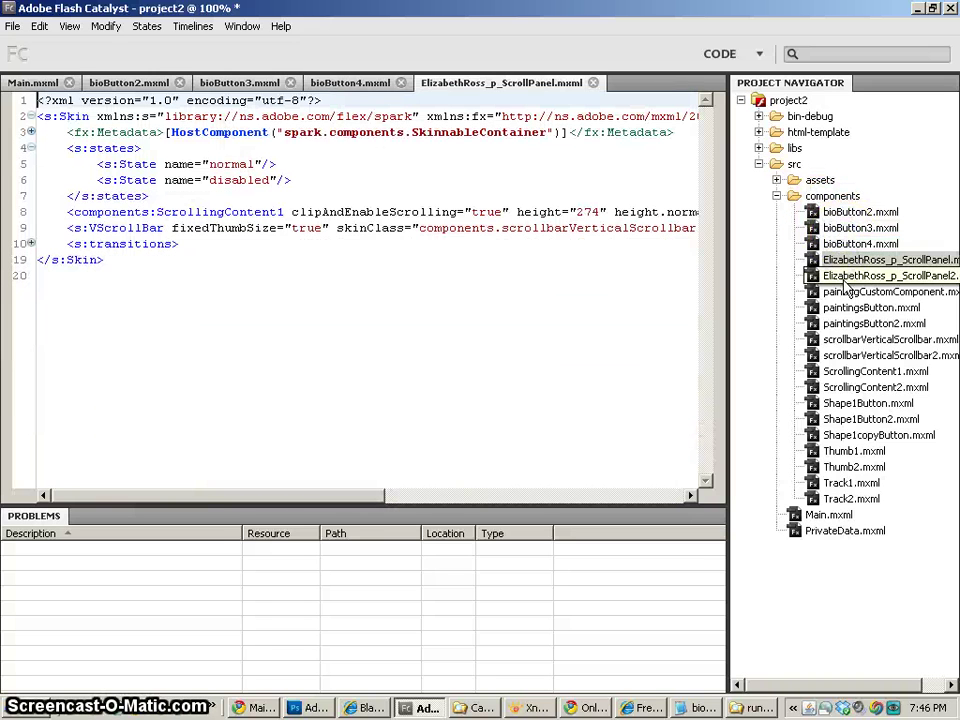
{"action": "double_click", "coordinate": [845, 280]}
{"action": "double_click", "coordinate": [840, 292]}
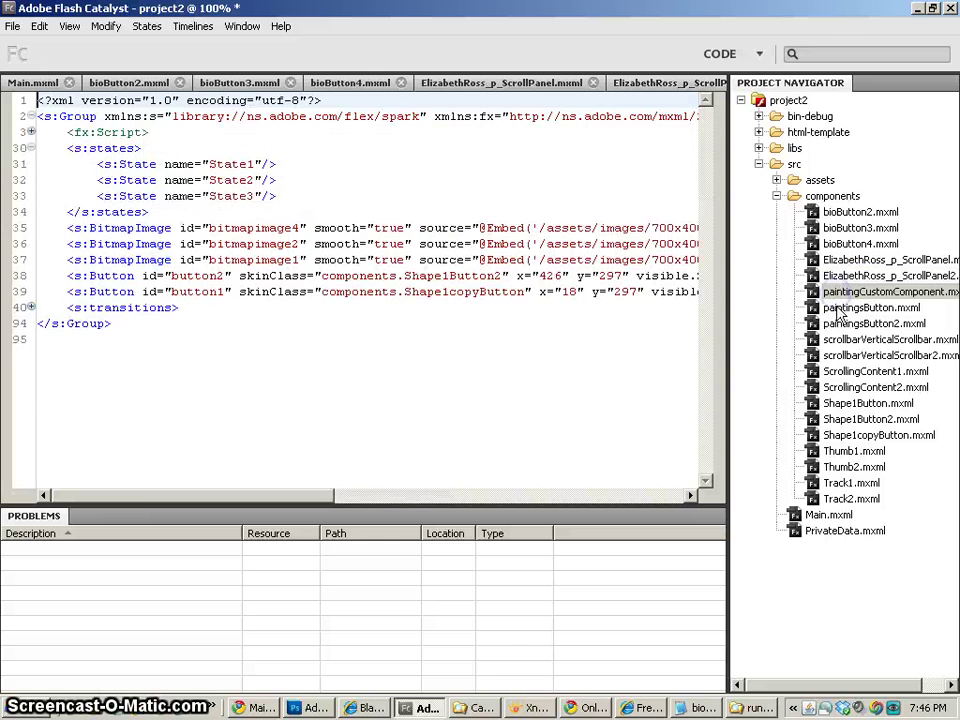
{"action": "double_click", "coordinate": [845, 307]}
{"action": "left_click", "coordinate": [270, 212]}
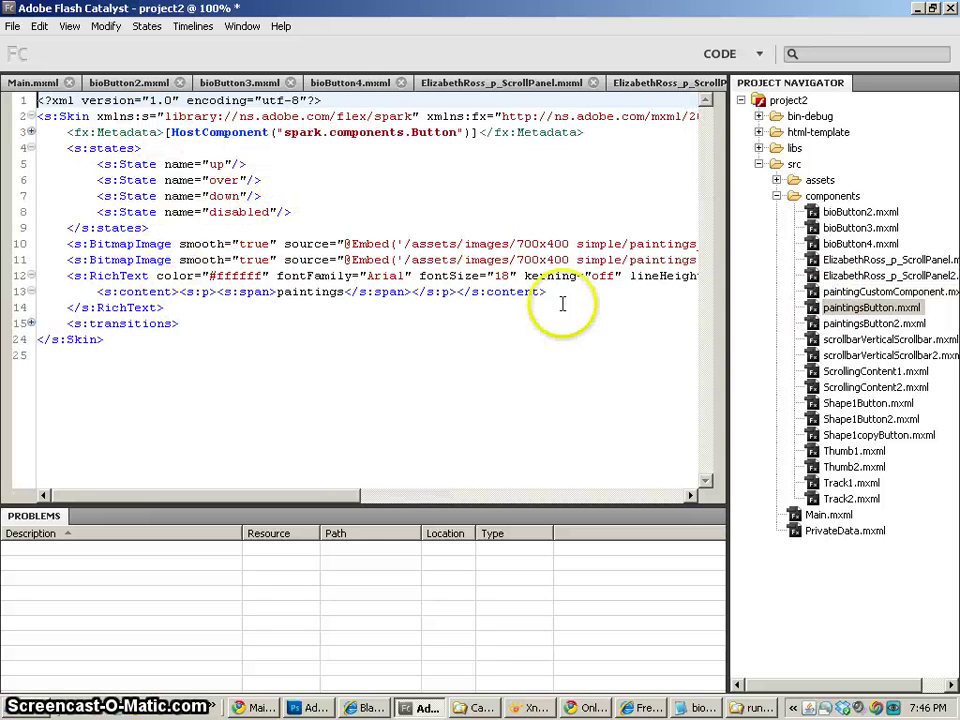
{"action": "double_click", "coordinate": [845, 324]}
{"action": "left_click", "coordinate": [445, 265]}
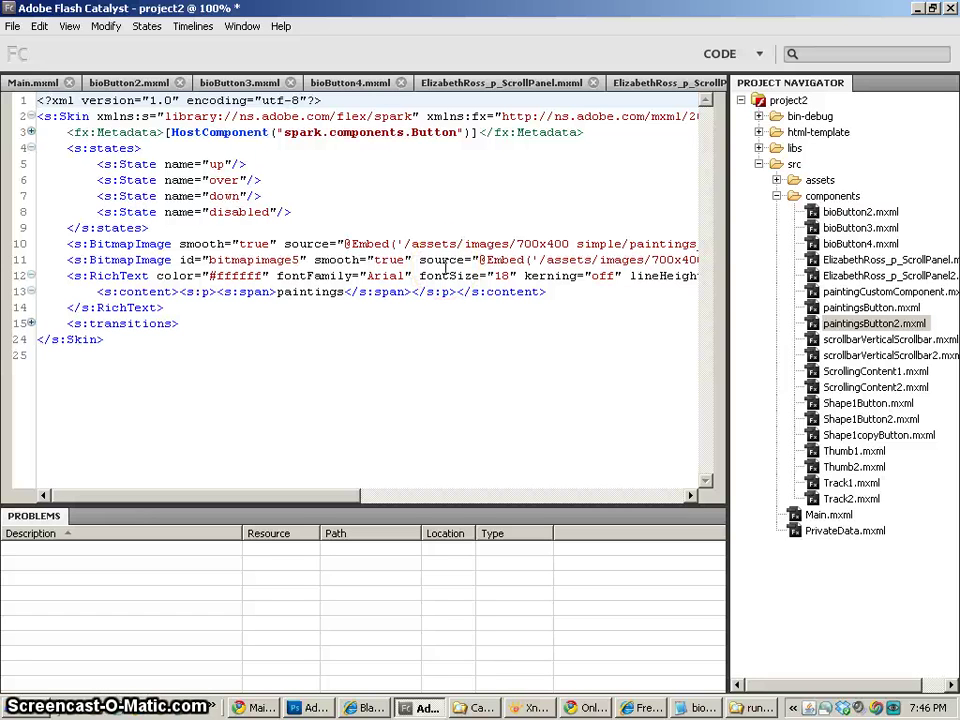
{"action": "left_click", "coordinate": [759, 54]}
- Return to DESIGN view and save project2 with Ctrl+S
{"action": "left_click", "coordinate": [721, 77]}
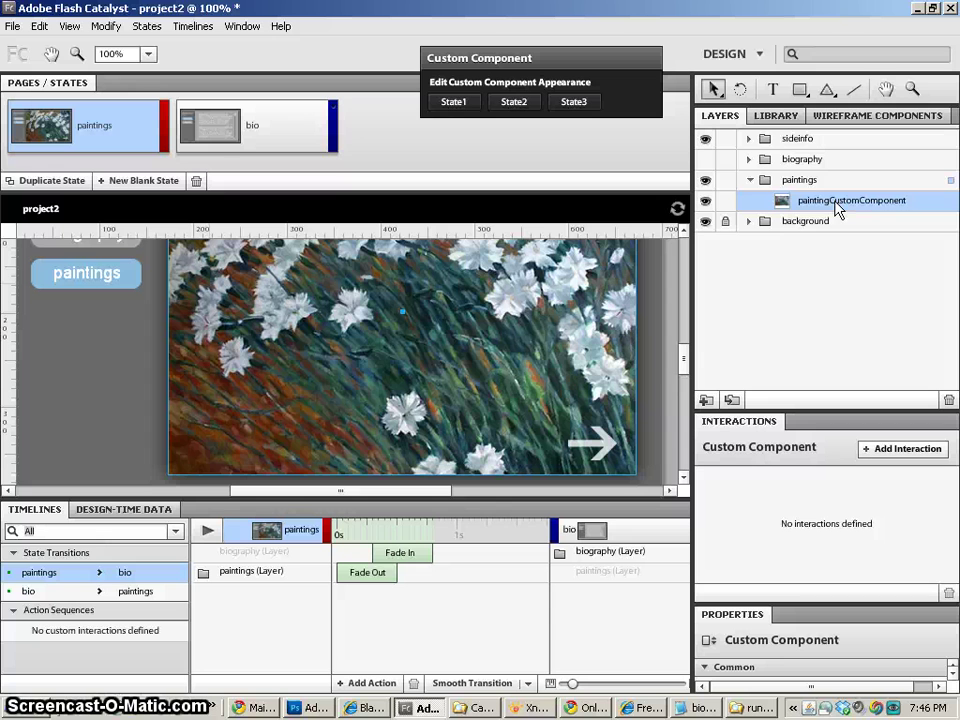
{"action": "left_click", "coordinate": [800, 213]}
{"action": "key", "text": "ctrl+s"}
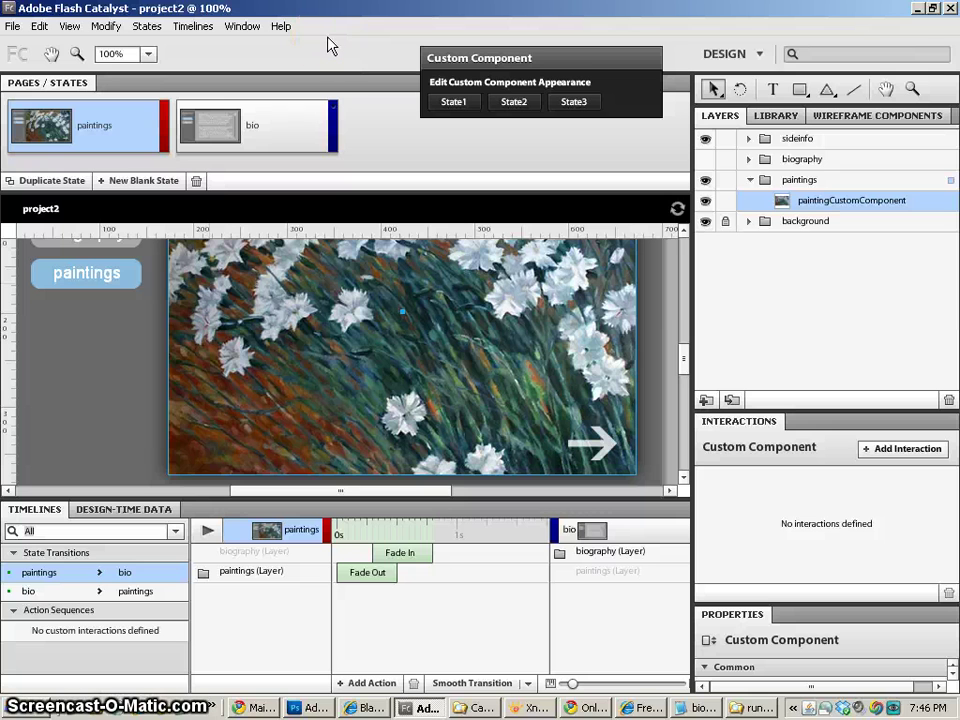